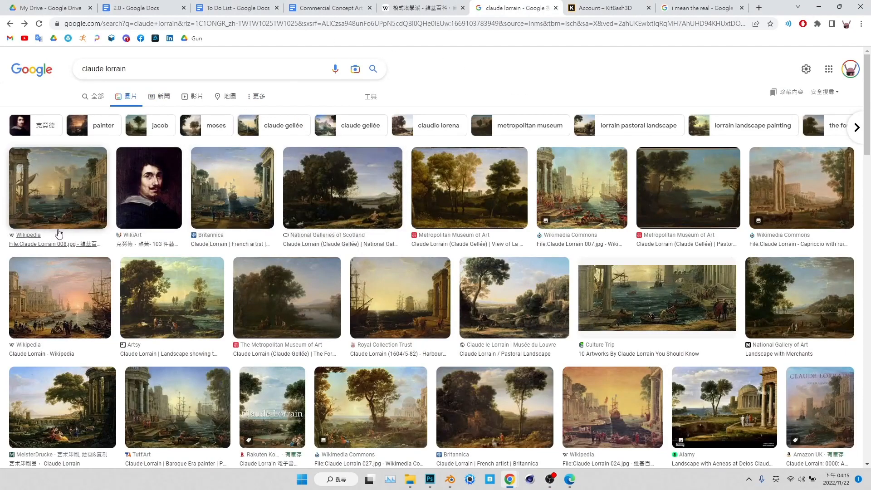
Preview several Claude Lorrain harbour paintings and the portrait from the image results to compare their compositions
left_click(55, 201)
left_click(182, 116)
left_click(293, 118)
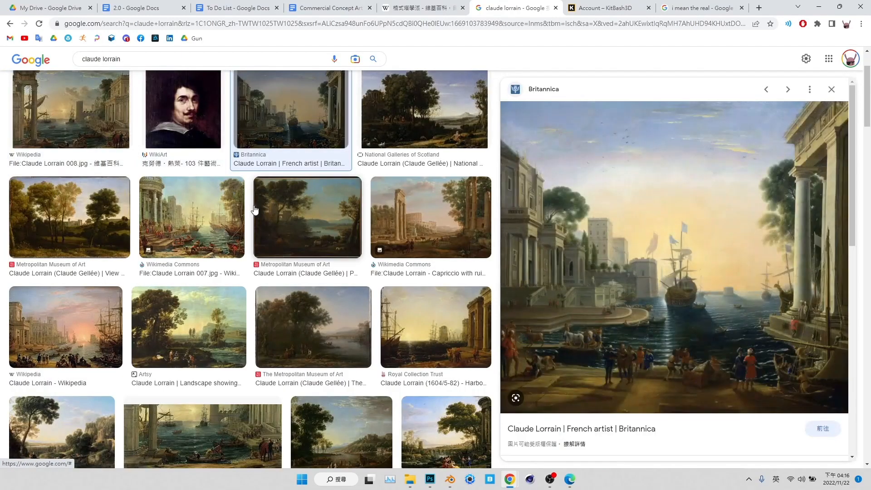
left_click(181, 111)
scroll(648, 317, "down", 3)
scroll(389, 141, "up", 3)
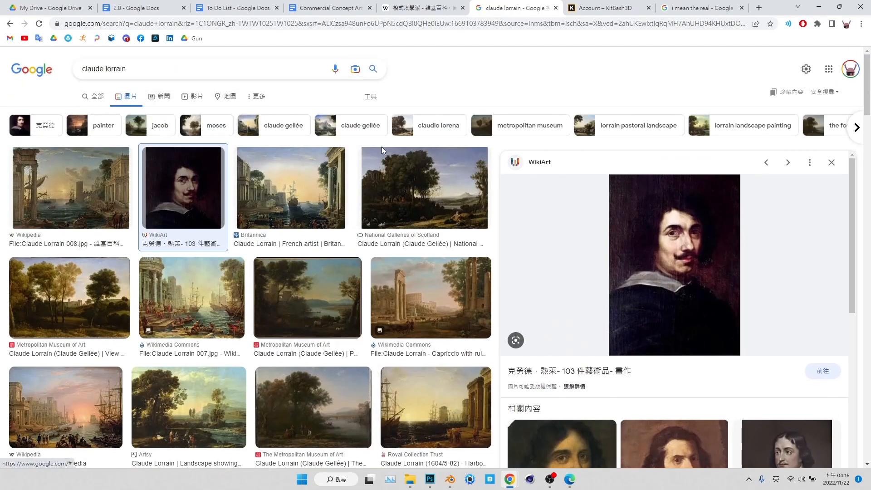
left_click(295, 190)
scroll(315, 217, "up", 3)
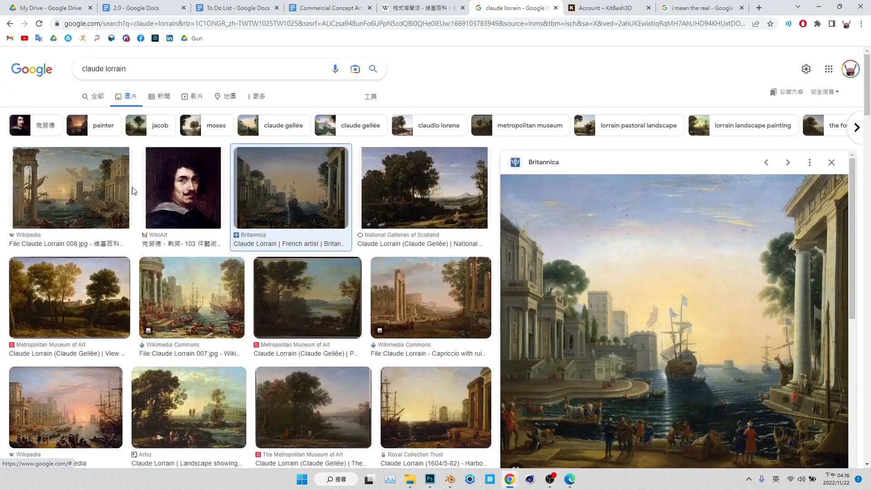
left_click(128, 197)
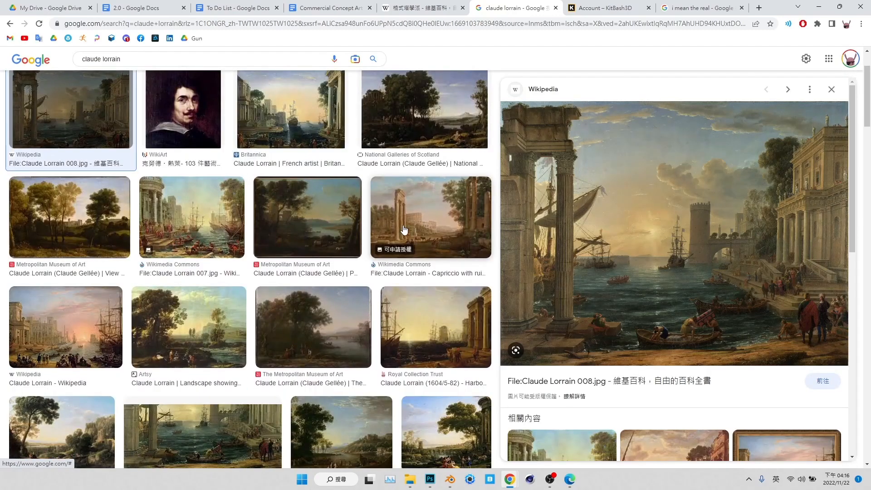
left_click(467, 304)
left_click(76, 313)
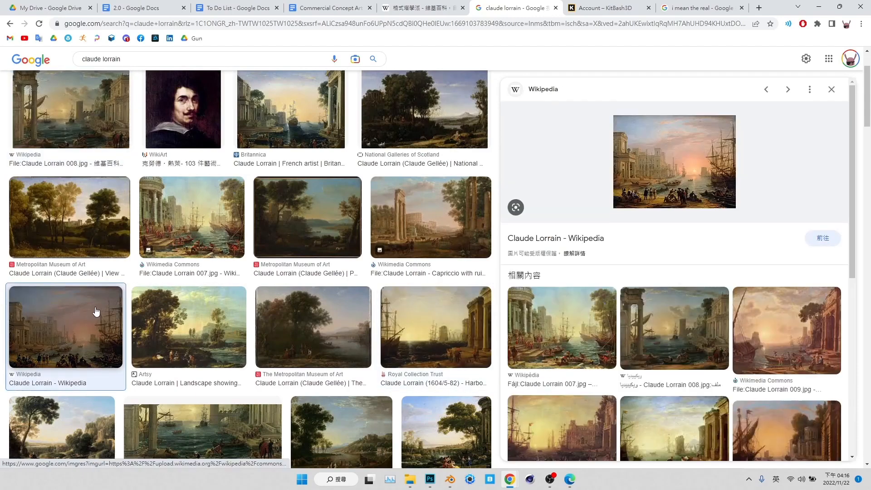
Browse further Claude Lorrain results, previewing the Culture Trip, Roman Forum capriccio and Britannica harbour images
scroll(90, 306, "down", 2)
scroll(232, 296, "down", 1)
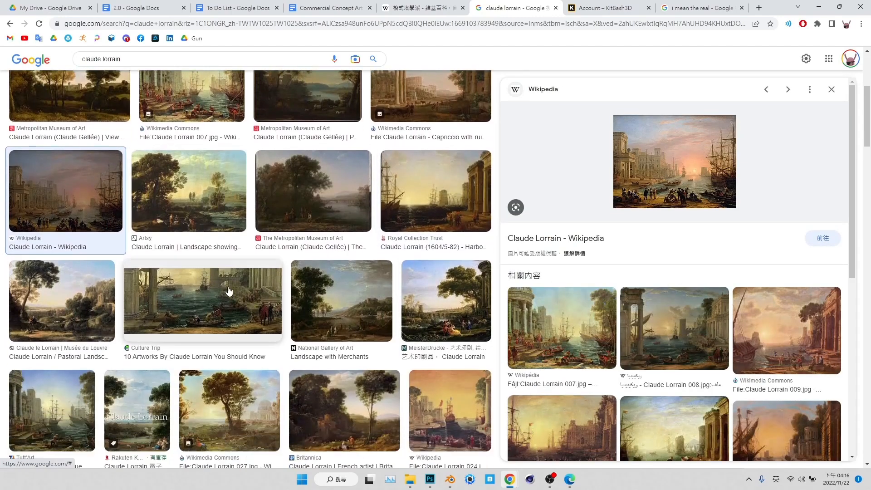
left_click(236, 296)
scroll(250, 289, "down", 2)
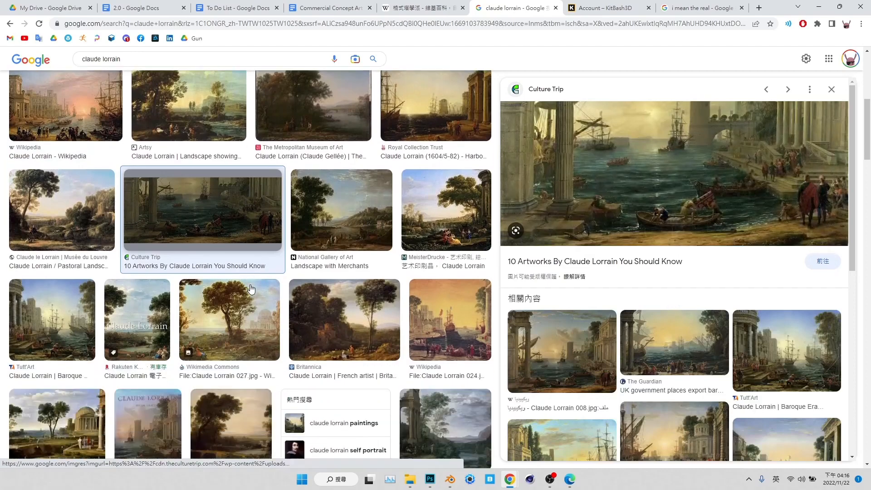
scroll(335, 346, "down", 1)
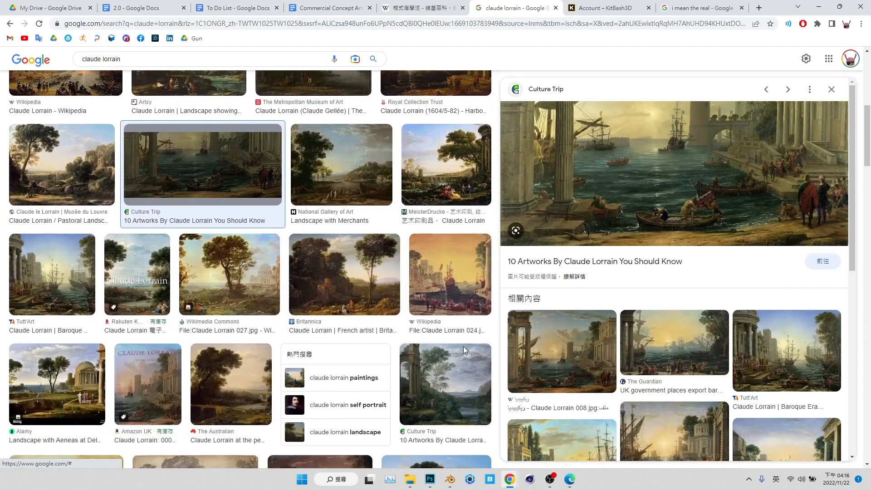
scroll(308, 294, "down", 2)
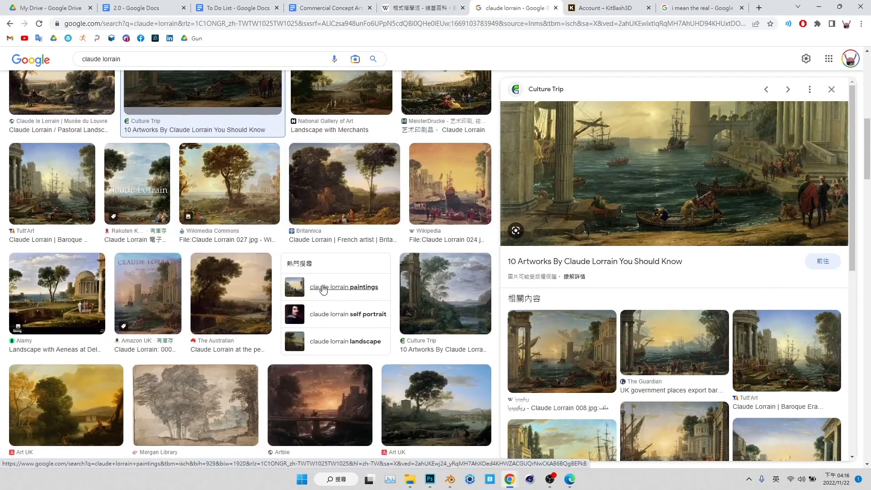
scroll(318, 290, "up", 6)
left_click(438, 300)
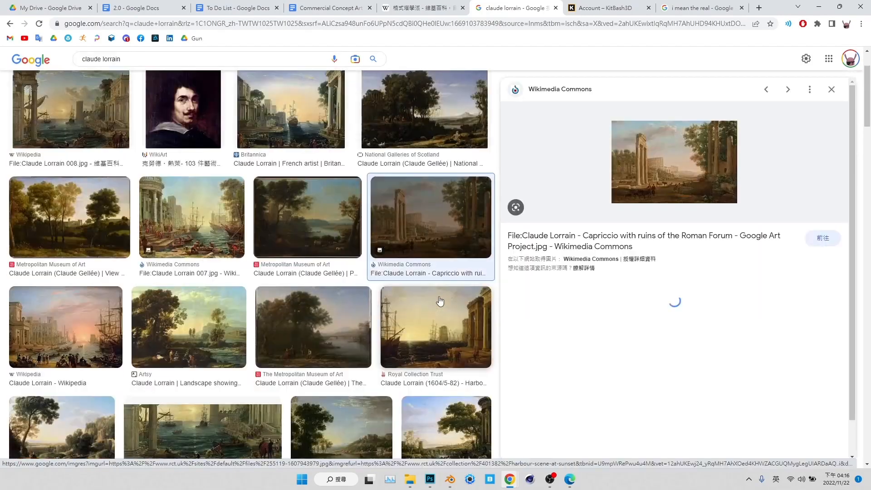
left_click(290, 200)
scroll(290, 199, "up", 2)
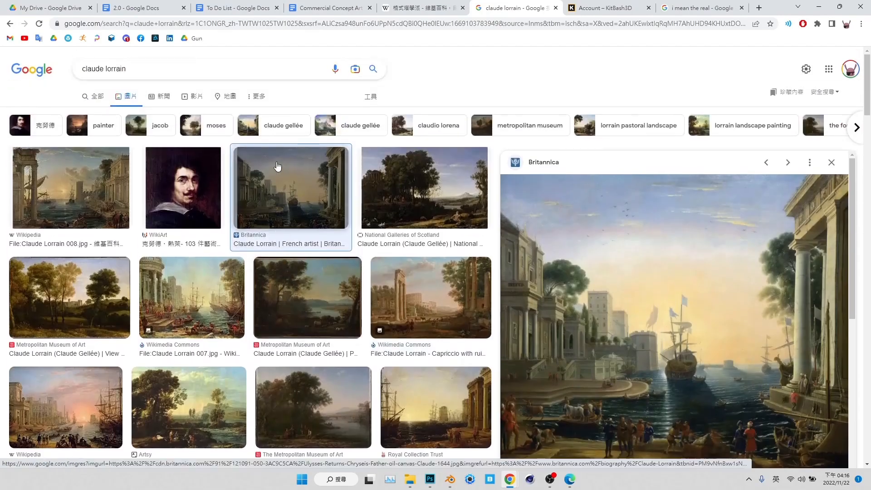
Filter the Claude Lorrain image results to large size (大)
left_click(370, 96)
left_click(79, 112)
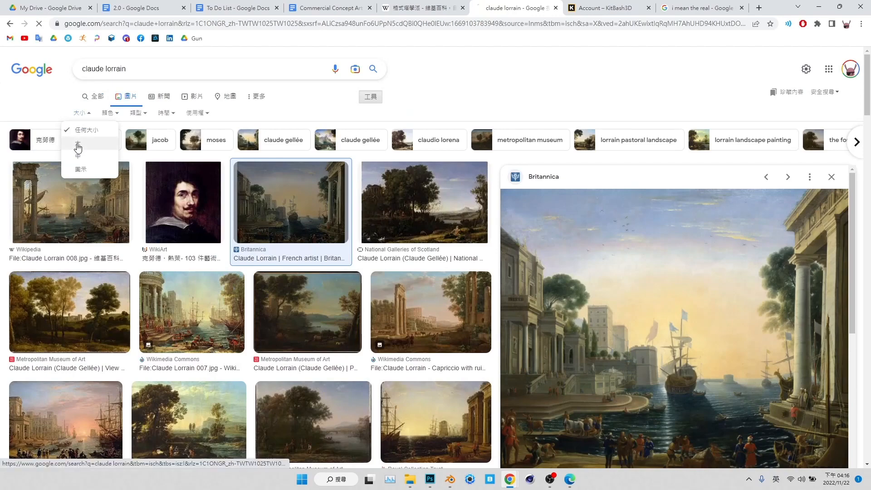
left_click(77, 143)
Look through the large-size results for a suitable harbour painting, previewing the Wikipedia and Britannica images
left_click(69, 204)
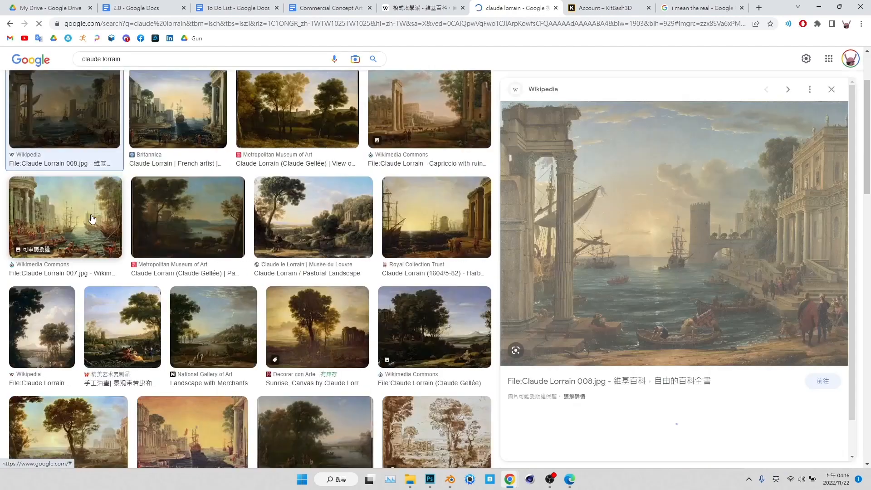
left_click(183, 130)
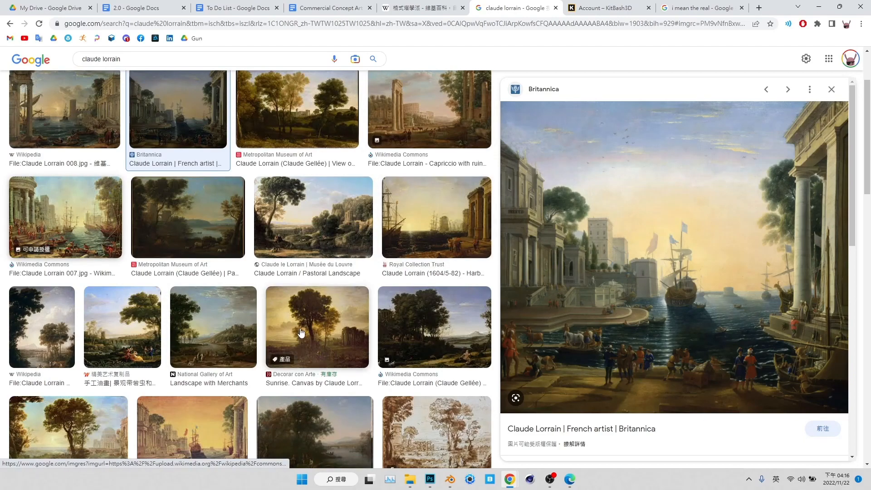
scroll(288, 348, "down", 7)
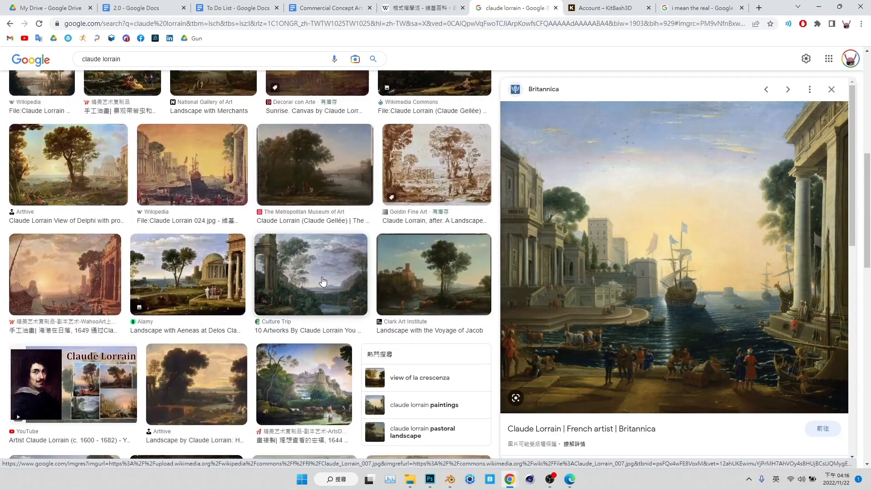
scroll(348, 310, "down", 3)
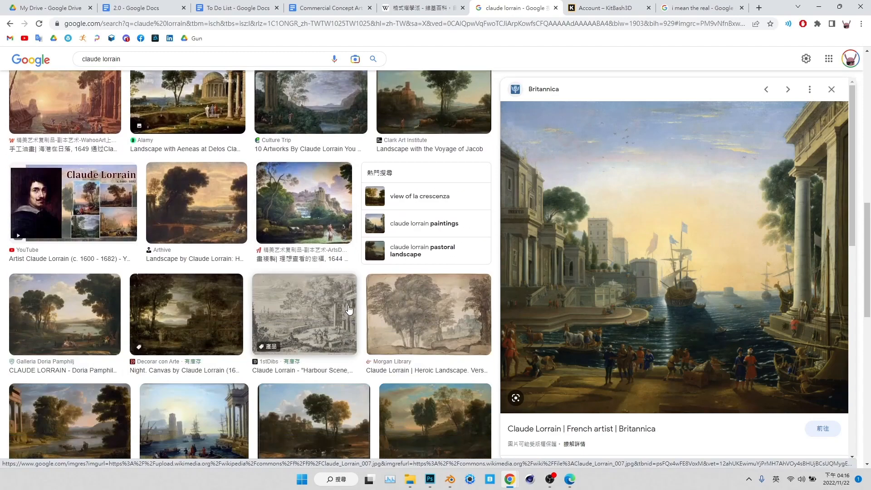
scroll(317, 296, "down", 3)
scroll(312, 312, "up", 5)
scroll(312, 313, "up", 5)
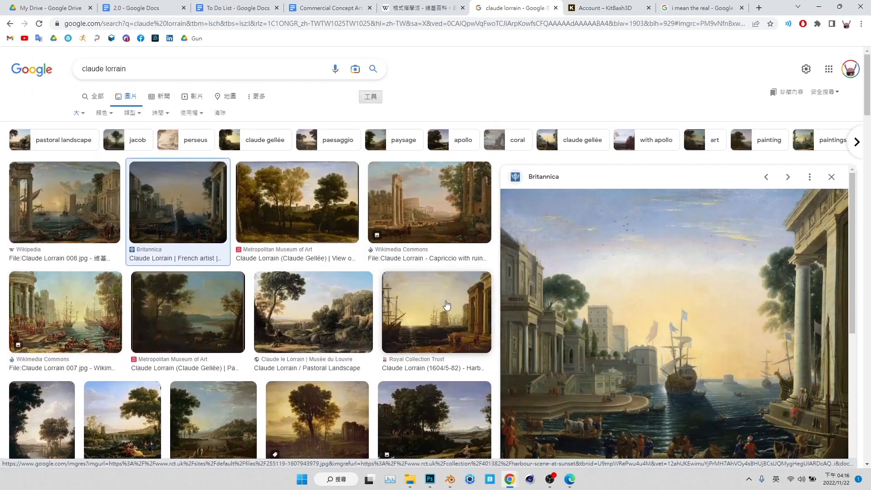
Check the Royal Collection Trust harbour scene, and copy the Wikipedia image Claude Lorrain 008.jpg instead
left_click(447, 305)
right_click(658, 282)
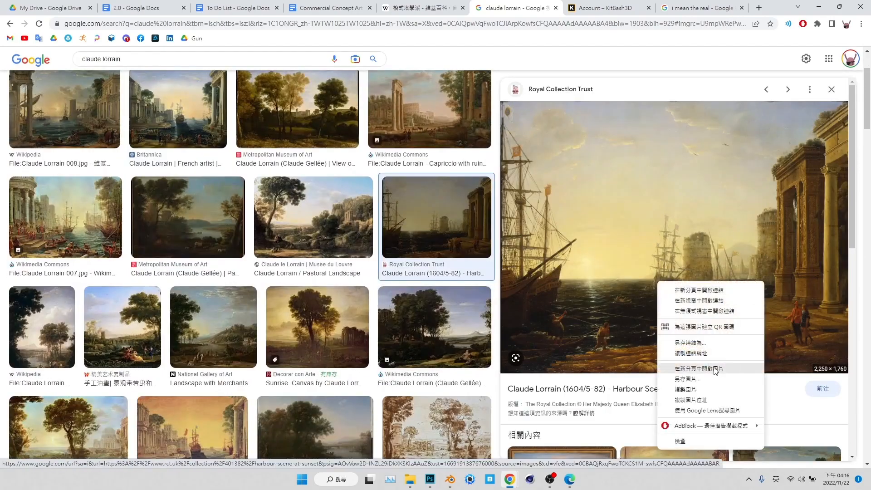
left_click(89, 123)
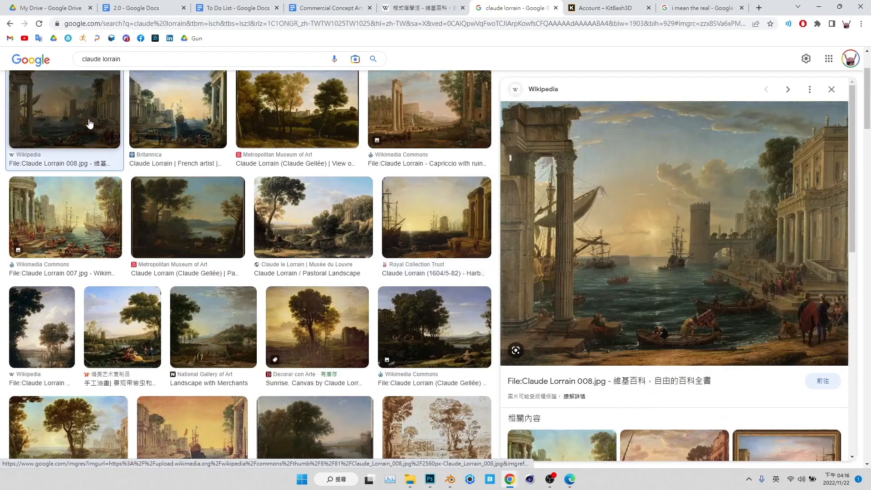
right_click(650, 207)
left_click(685, 322)
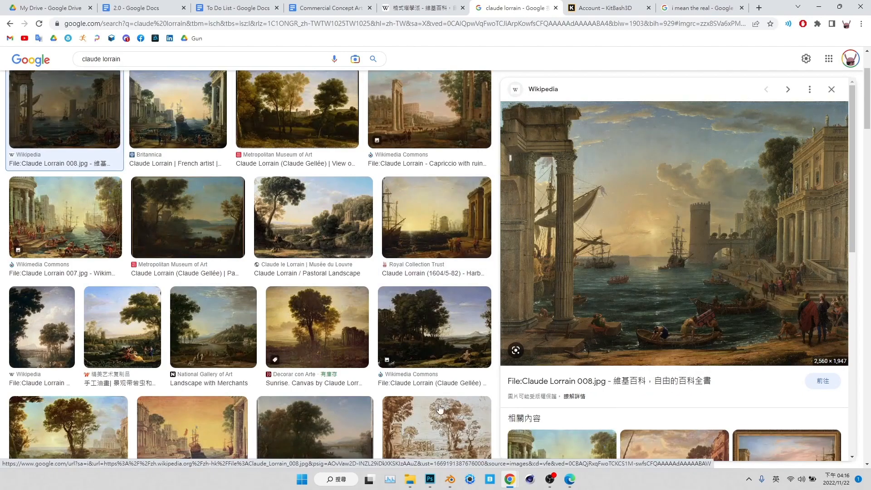
Switch to Photoshop and paste the copied harbour painting above Layer 6 in the open takeaway document
left_click(430, 479)
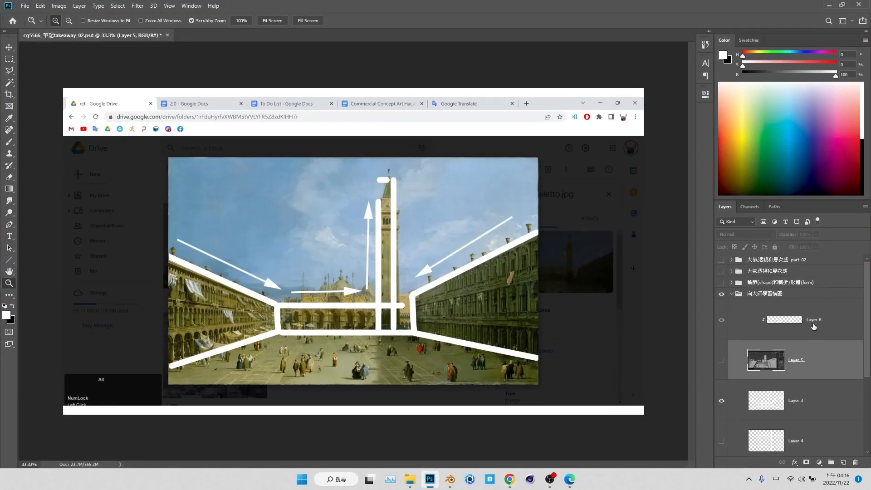
left_click(813, 327)
key("ctrl+v")
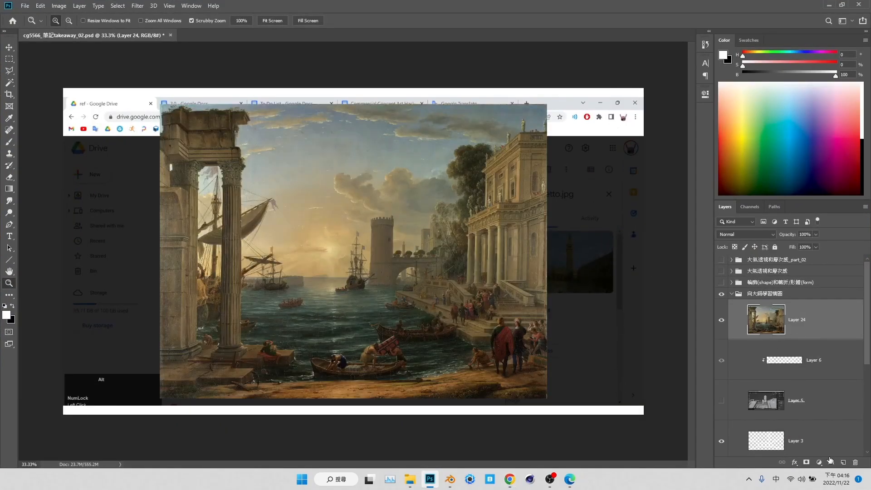
Add an empty layer above the pasted painting and set the Brush to about 36 px
left_click(843, 462)
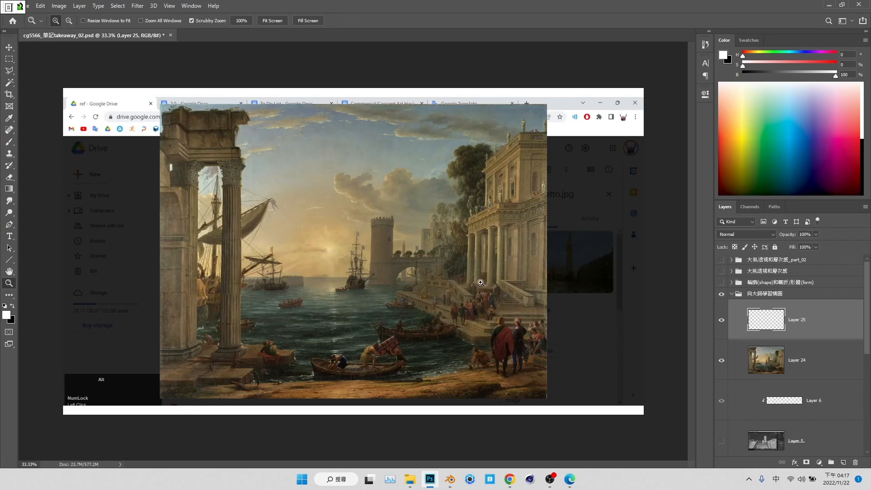
key("b")
right_click_drag(463, 278, 460, 281, "alt")
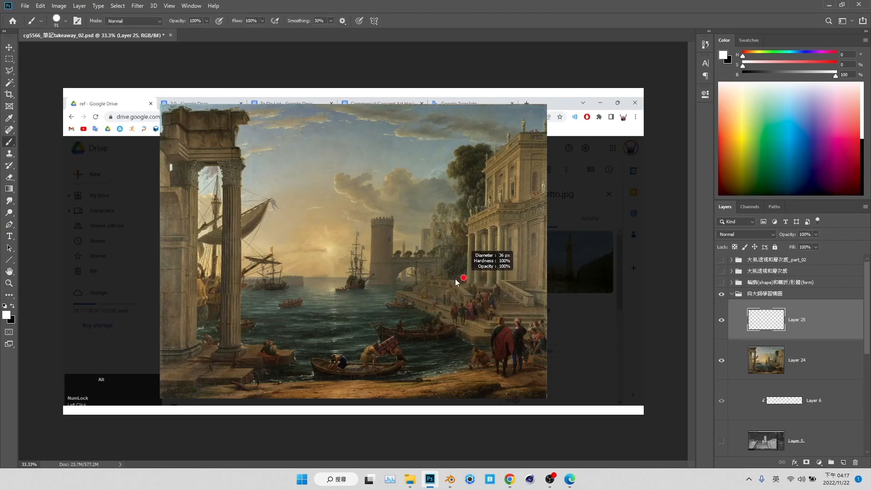
left_click(529, 128)
left_click(399, 208, "shift")
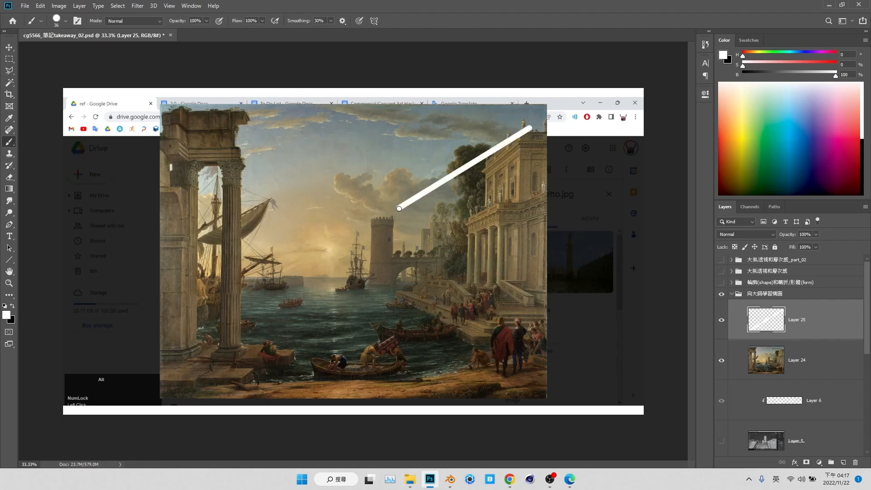
key("ctrl+z")
key("ctrl+z")
left_click(520, 129)
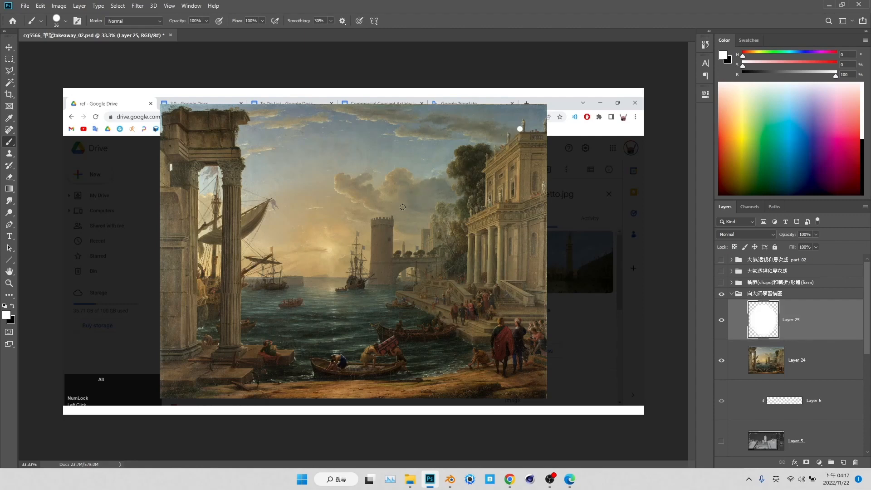
left_click(391, 220, "shift")
key("ctrl+z")
key("ctrl+z")
Draw straight white guide lines from the right building's roof to the tower, down to the waterline, and out to the right foreground figures
left_click(393, 224)
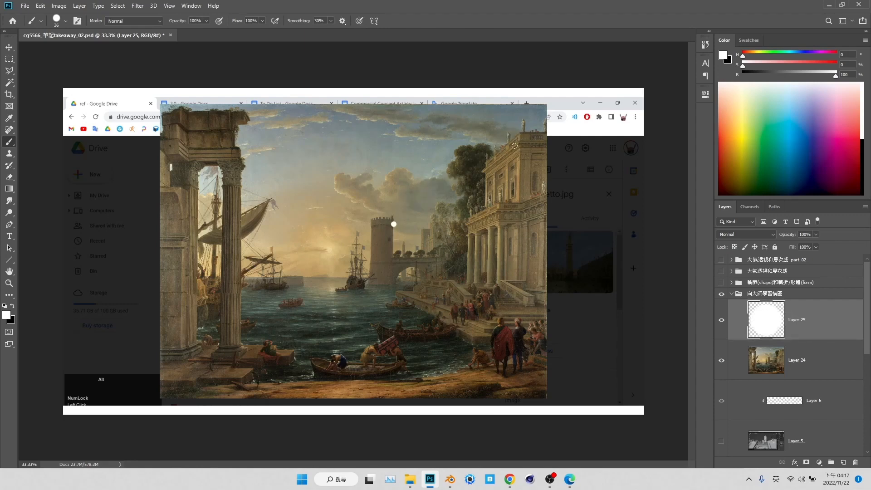
left_click(521, 130, "shift")
left_click_drag(395, 226, 396, 297)
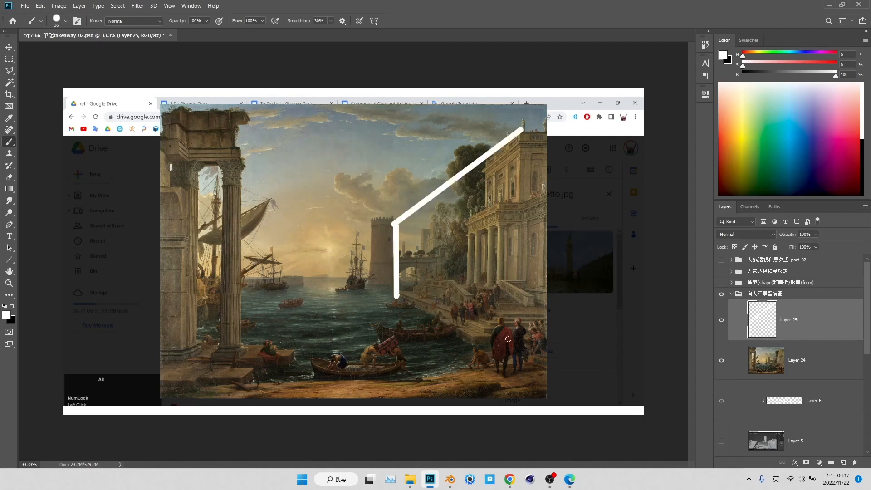
left_click(525, 365, "shift")
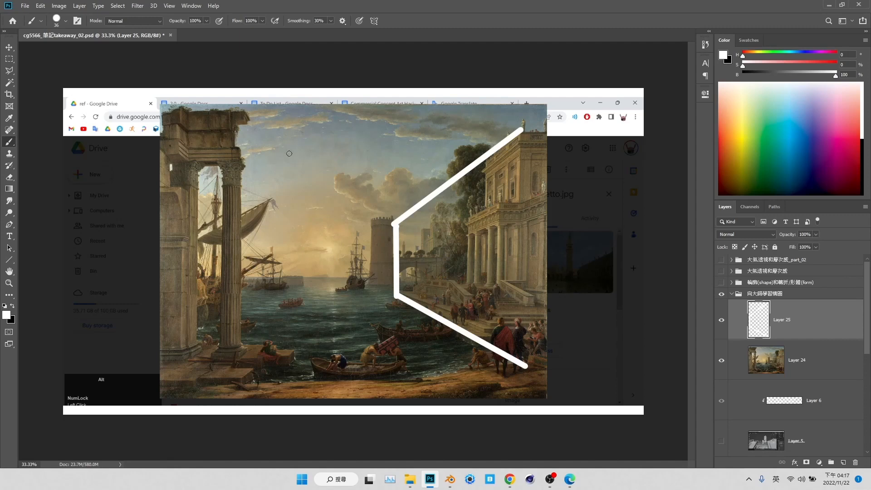
Draw straight white guide lines from the left columns' top and from the left foreground quay, converging at the sun
left_click(243, 109)
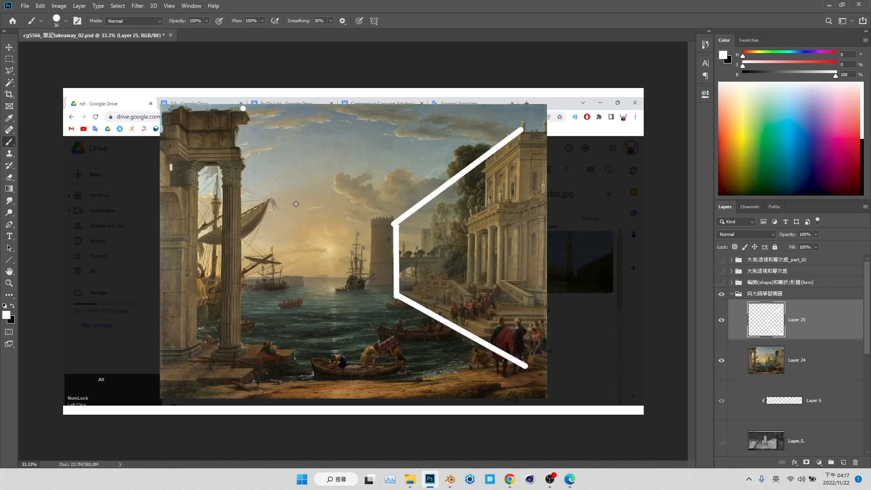
left_click(311, 208, "shift")
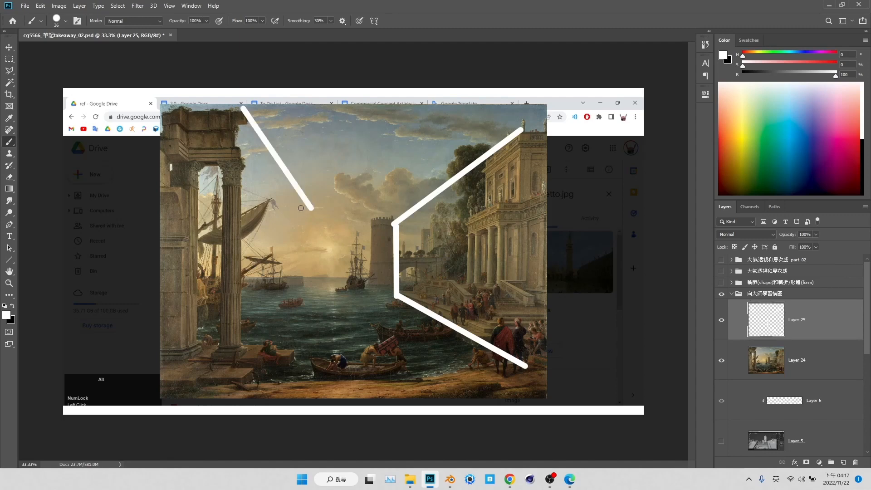
left_click(236, 362, "shift")
key("ctrl+z")
left_click(232, 362, "shift")
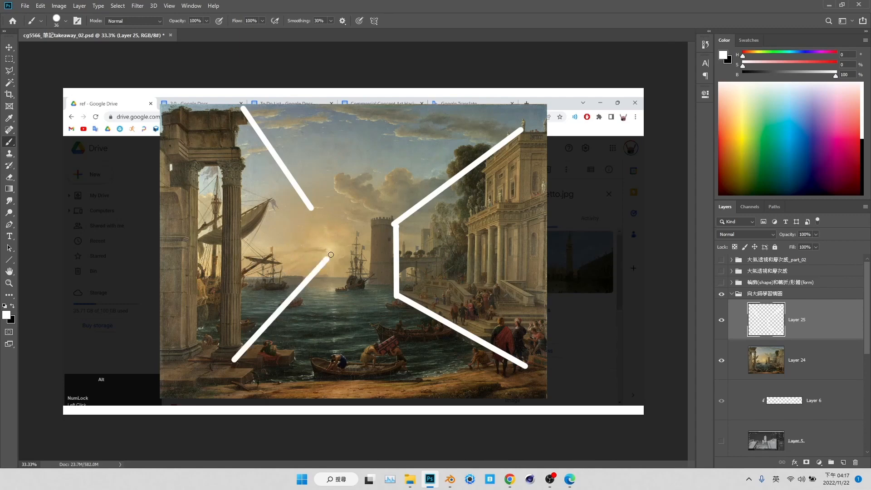
left_click(246, 110, "shift")
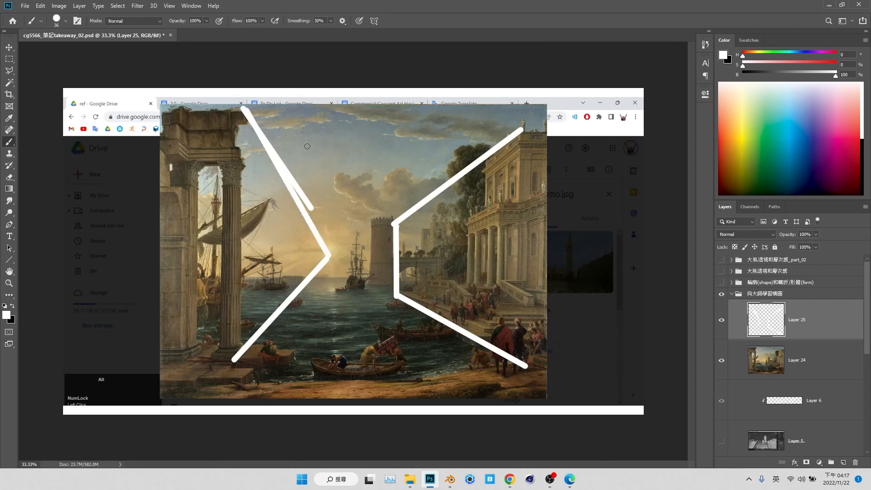
Erase the surplus upper-left guide stroke along the outer edge of the line running to the sun
key("e")
left_click(317, 206)
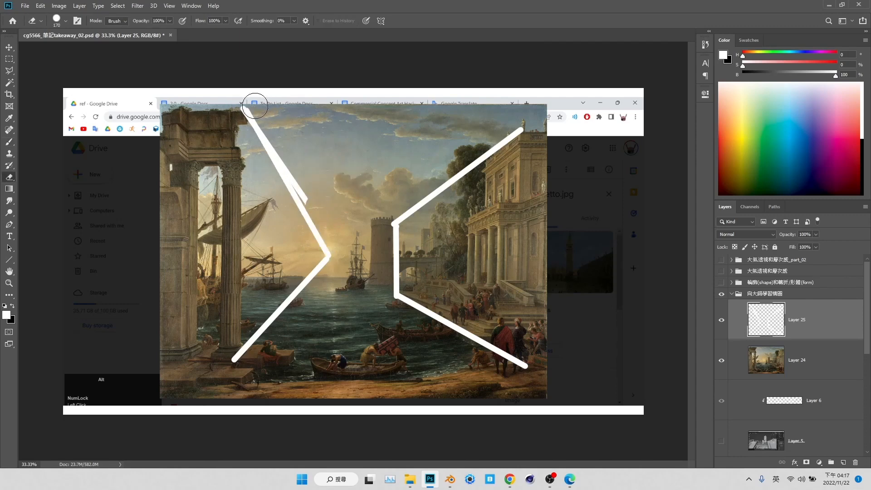
left_click(255, 107, "shift")
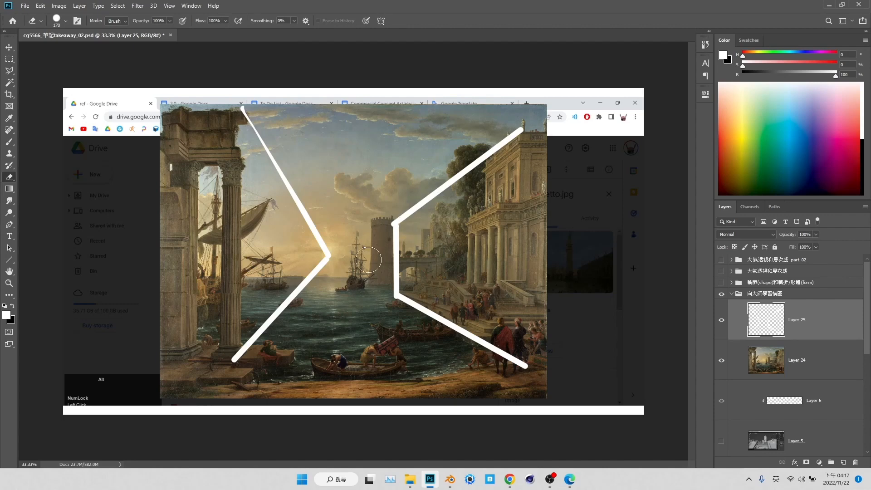
Erase the left guide lines converging at the sun and draw a straight vertical line beside the inner left column
mouse_move(313, 270)
left_mouse_down()
mouse_move(323, 248)
mouse_move(305, 308)
mouse_move(291, 175)
mouse_move(272, 219)
mouse_move(270, 321)
mouse_move(247, 293)
mouse_move(246, 143)
mouse_move(263, 223)
mouse_move(265, 340)
left_mouse_up()
key("b")
key("e")
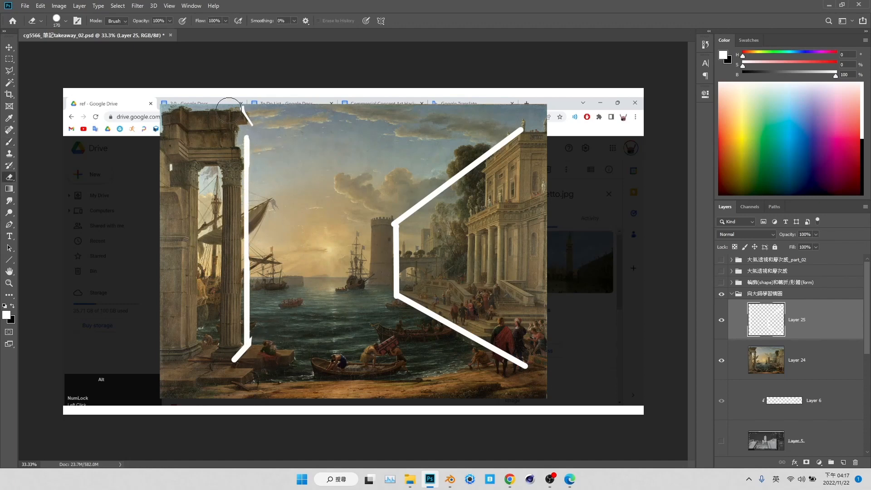
Draw white directional arrows pointing inward from the upper left, the left quay, and the right tower's top and waterline
key("b")
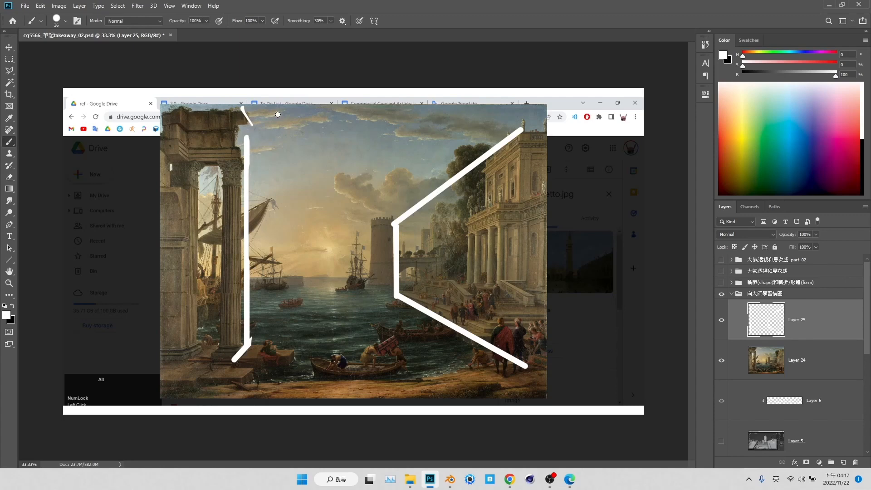
left_click(307, 221, "shift")
left_click_drag(295, 218, 305, 222)
left_click_drag(249, 354, 295, 296)
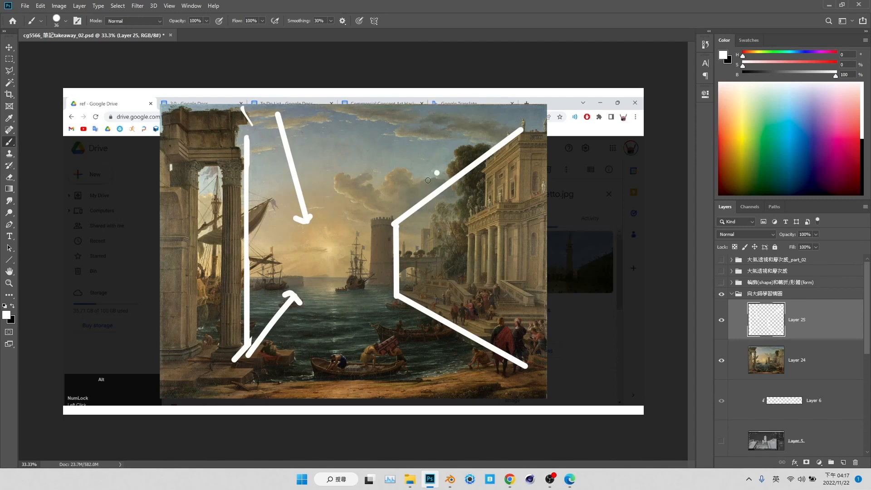
left_click_drag(435, 174, 383, 215)
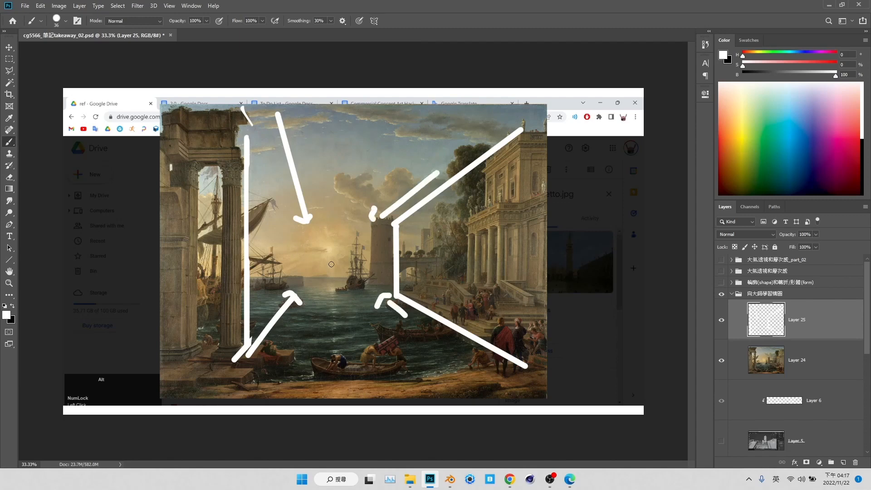
Draw white arches over the central and left ships on a new layer instead of the guide-line layer
mouse_move(352, 285)
left_mouse_down()
mouse_move(365, 268)
mouse_move(365, 292)
left_mouse_up()
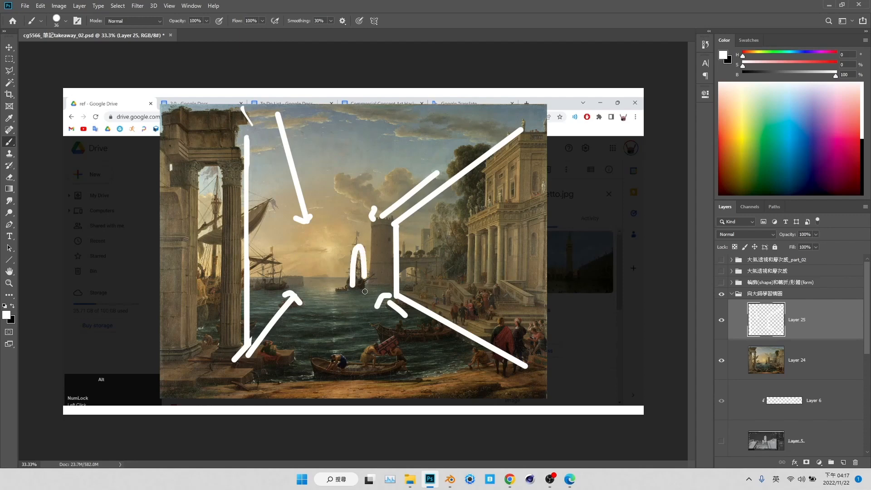
key("ctrl+z")
left_click(843, 462)
left_click_drag(347, 289, 357, 238)
left_click_drag(363, 285, 364, 286)
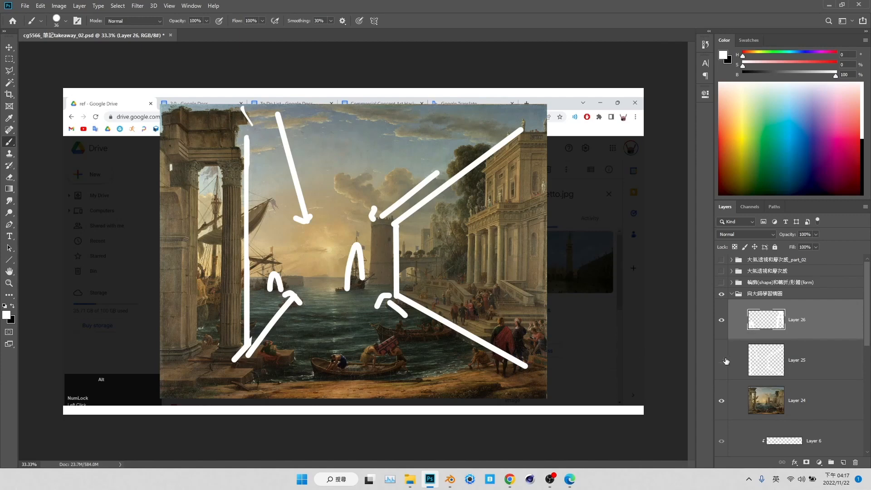
Hide Layers 25 and 26 and draw a foreground contour from the left quay over the front boat on a new layer
left_click_drag(721, 360, 721, 320)
left_click(844, 462)
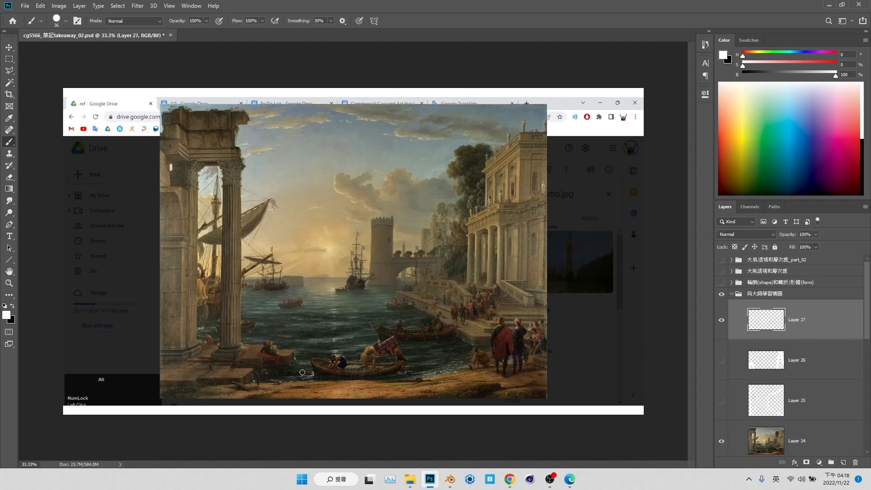
mouse_move(244, 376)
left_mouse_down()
mouse_move(305, 372)
mouse_move(345, 355)
mouse_move(487, 371)
left_mouse_up()
left_click_drag(574, 372, 525, 371)
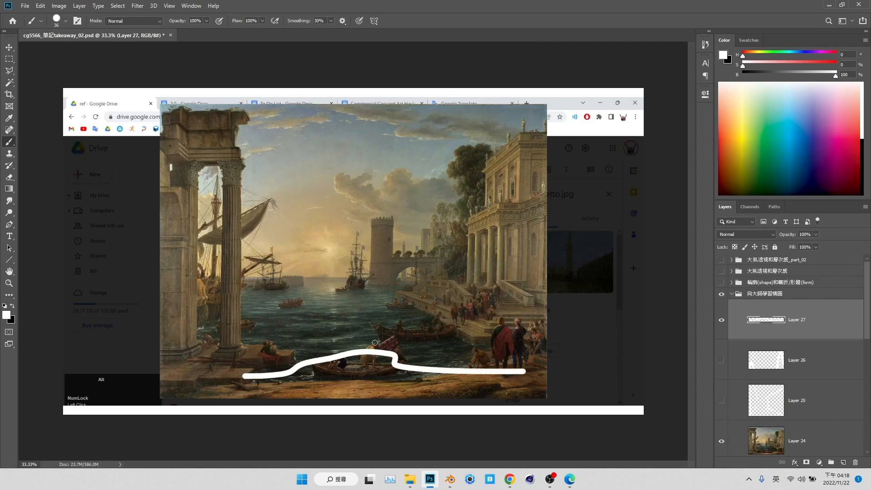
Erase the foreground contour's peak and redraw it higher over the front boat's figures
key("e")
mouse_move(353, 353)
left_mouse_down()
mouse_move(407, 348)
mouse_move(388, 339)
mouse_move(406, 365)
left_mouse_up()
key("b")
Draw white strokes above and below the rear boat, with the Brush enlarged to 49 px
mouse_move(369, 339)
left_mouse_down()
mouse_move(484, 327)
mouse_move(474, 343)
mouse_move(396, 347)
mouse_move(508, 349)
left_mouse_up()
key("e")
key("b")
right_click_drag(394, 343, 391, 344, "alt")
right_click_drag(391, 344, 393, 345, "alt")
left_click_drag(394, 344, 499, 342)
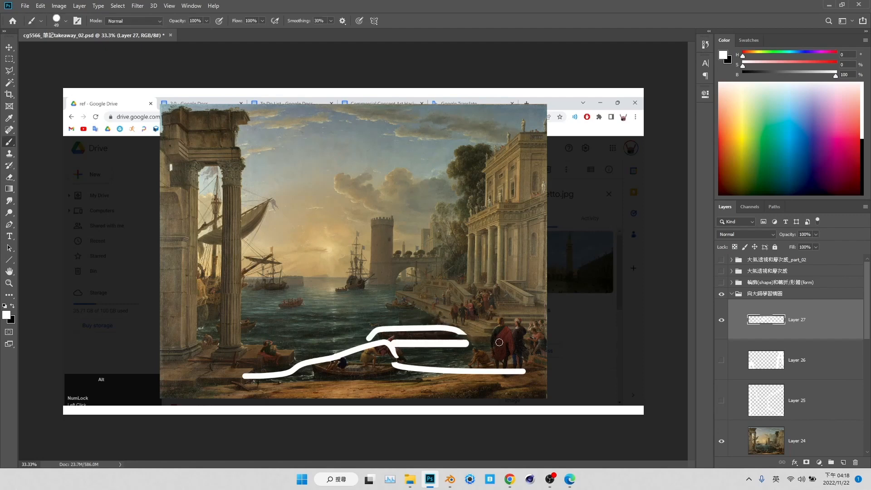
Draw a curve over the left quay boat and replace the foreground contour's right end with an arch around the right figures
left_click_drag(264, 339, 290, 353)
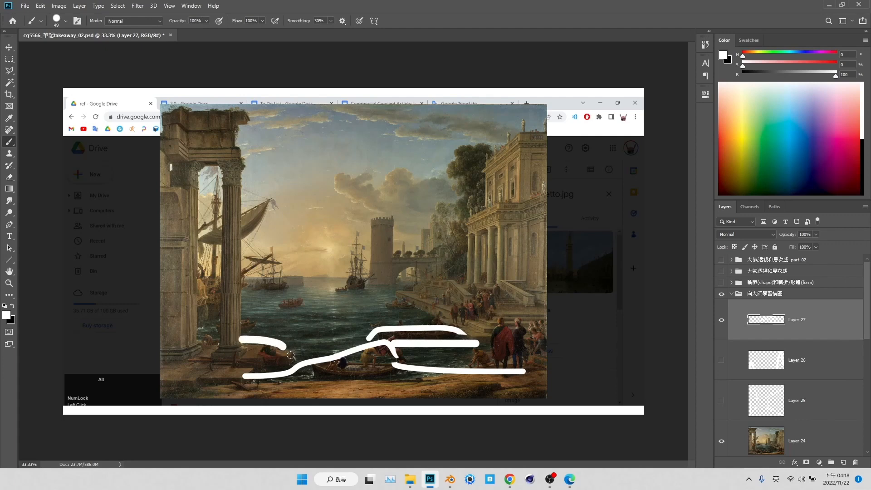
key("e")
mouse_move(477, 370)
left_mouse_down()
mouse_move(508, 364)
mouse_move(480, 335)
mouse_move(503, 311)
mouse_move(557, 360)
left_mouse_up()
key("b")
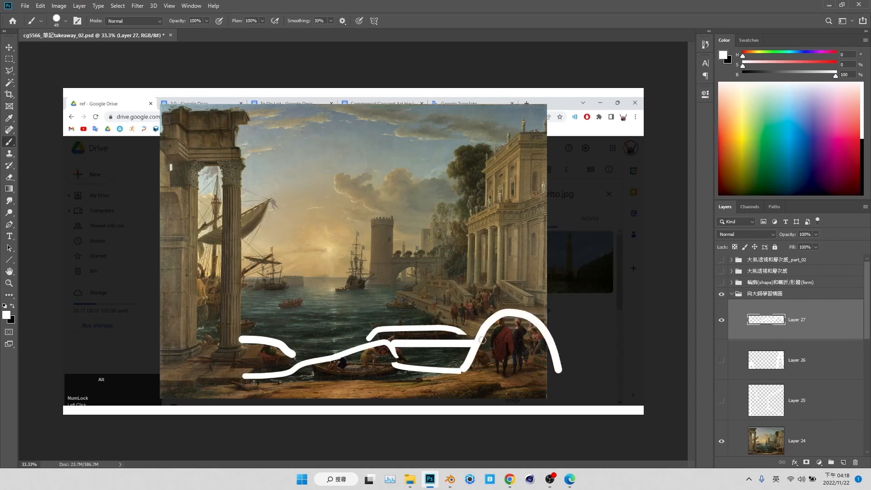
Set the Eraser to 68 px and erase the strokes around the rear boat
key("e")
right_click_drag(461, 351, 453, 354, "alt")
mouse_move(396, 343)
left_mouse_down()
mouse_move(465, 343)
mouse_move(408, 329)
mouse_move(366, 334)
left_mouse_up()
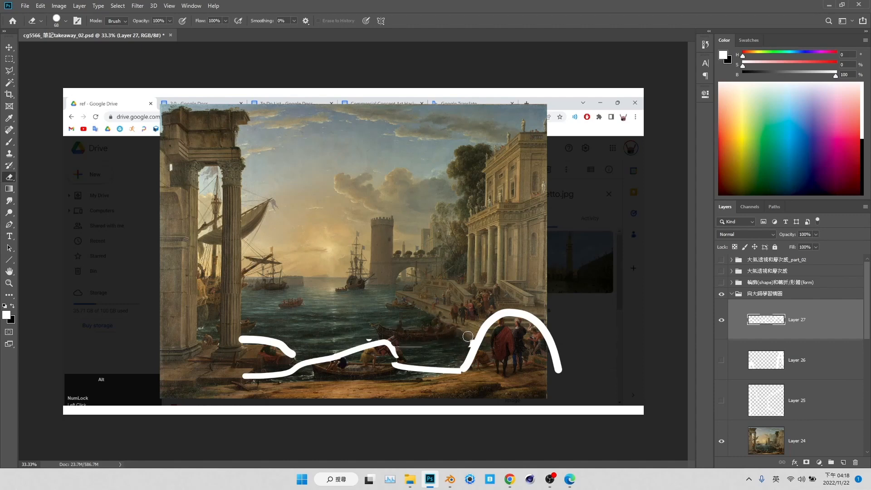
Add a layer above Layer 26 and outline the rear boat with a 20 px Brush, adding short strokes beside it
left_click(794, 375)
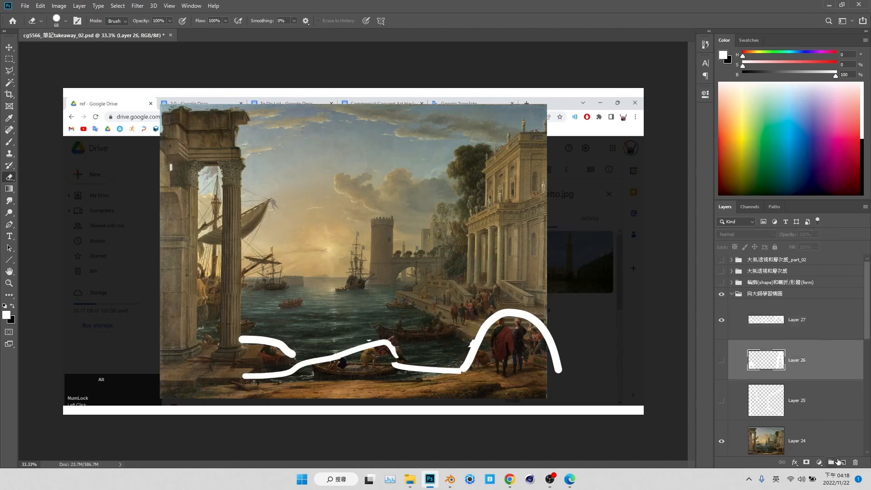
left_click(842, 462)
key("b")
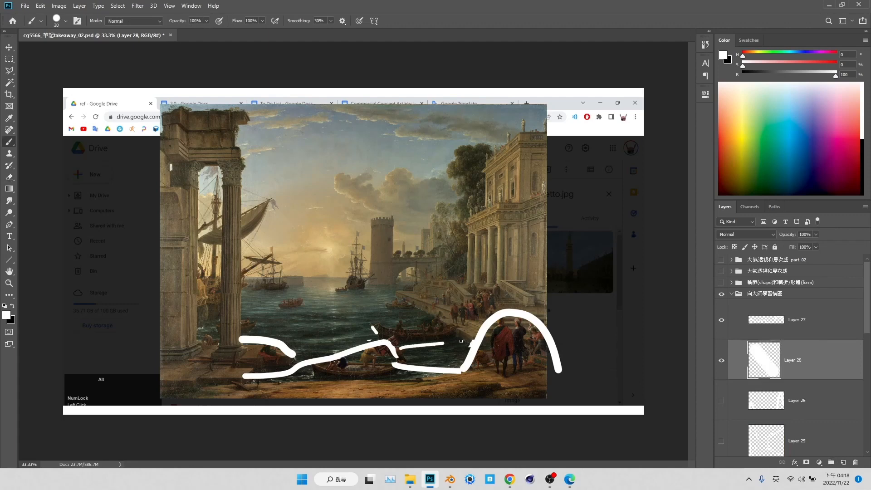
left_click_drag(442, 342, 450, 330)
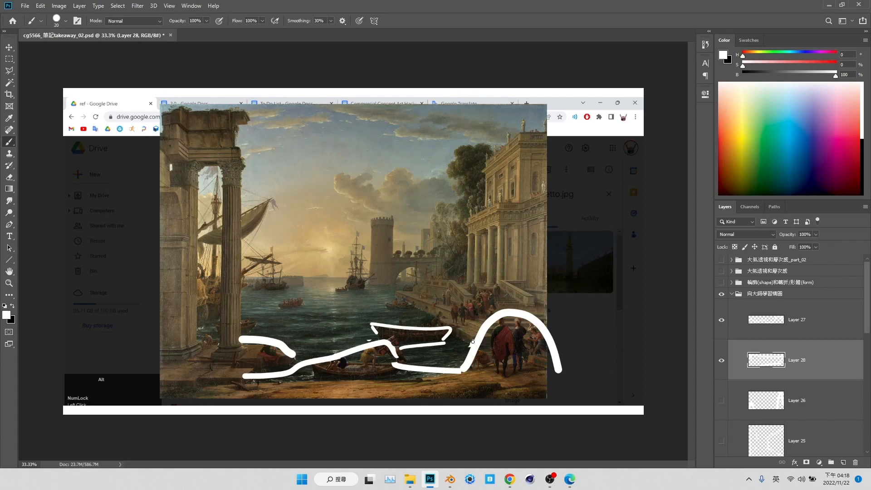
left_click(406, 309)
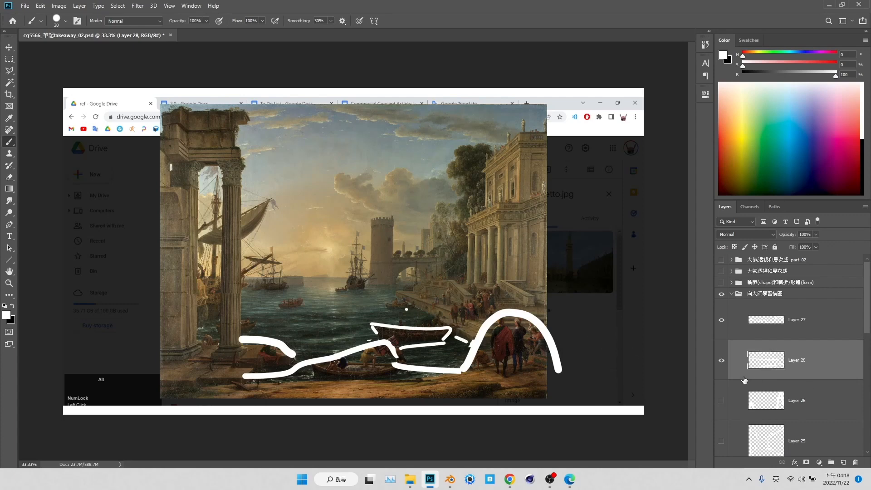
On a new layer above Layer 28, draw a white two-peaked wave across the foreground from the left quay past the right figures
left_click(843, 462)
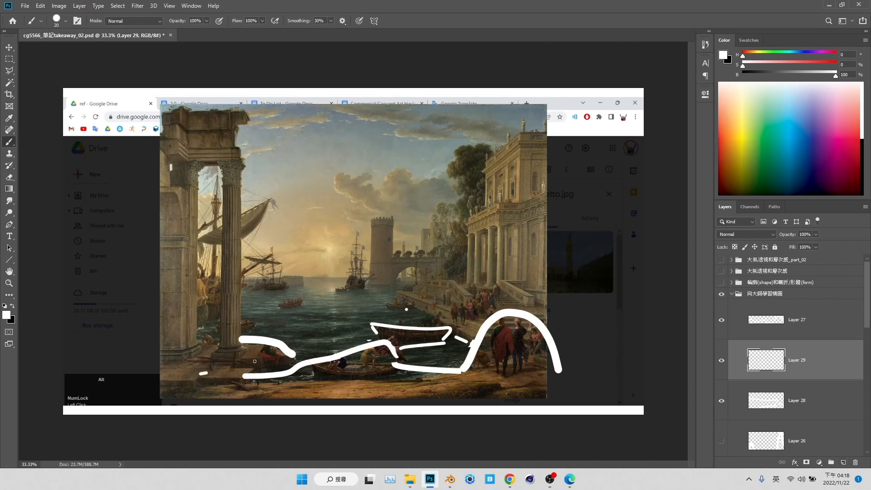
mouse_move(254, 361)
left_mouse_down()
mouse_move(318, 338)
mouse_move(406, 358)
mouse_move(490, 333)
mouse_move(567, 360)
left_mouse_up()
left_click_drag(606, 382, 610, 383)
Hide Layers 27 and 28 and draw a straight horizontal baseline beneath the two-peaked wave
left_click(722, 320)
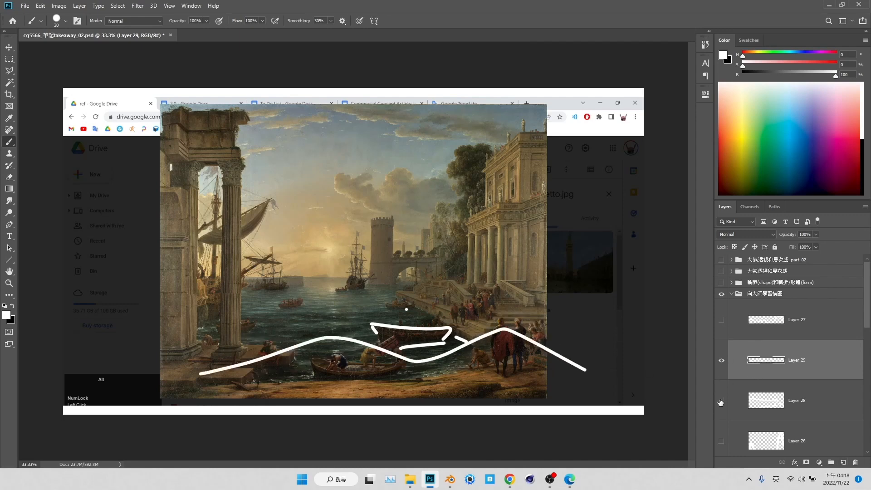
left_click(721, 401)
left_click_drag(210, 375, 595, 380, "shift")
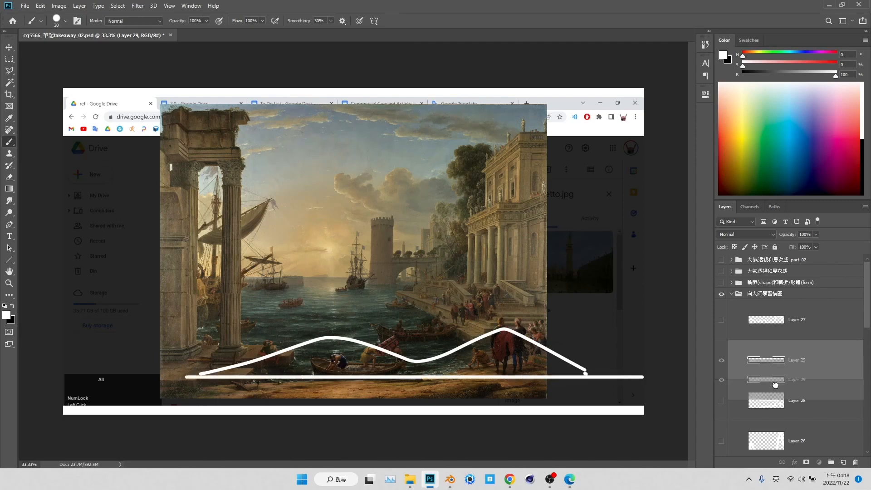
Duplicate the wave layer beneath the original, scale the copy narrower and smaller, and place it behind the left peak
key("ctrl+j")
key("ctrl+t")
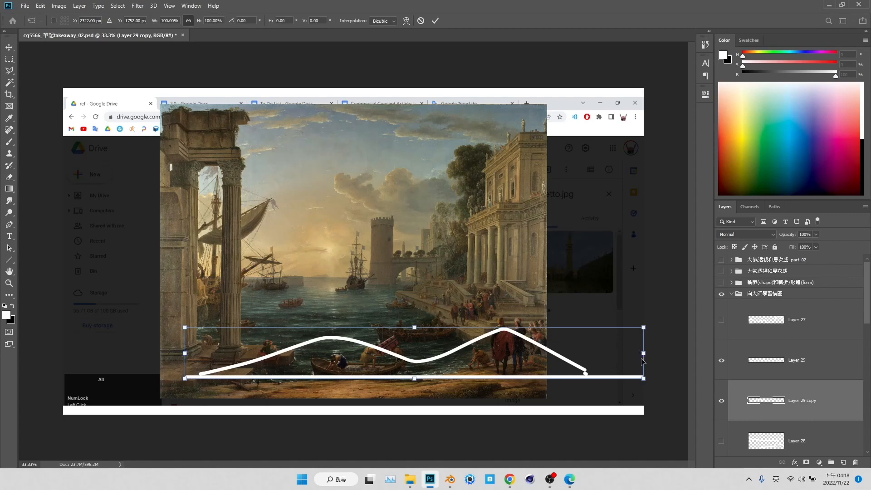
left_click_drag(645, 353, 466, 353)
left_click_drag(326, 338, 422, 342, "shift")
left_click_drag(456, 366, 377, 357)
key("Return")
Enlarge the Eraser to 254 px and erase the copied wave and baseline where they overlap the front wave
key("e")
right_click_drag(332, 362, 340, 362, "alt")
mouse_move(339, 361)
left_mouse_down()
mouse_move(260, 380)
mouse_move(363, 365)
mouse_move(576, 380)
left_mouse_up()
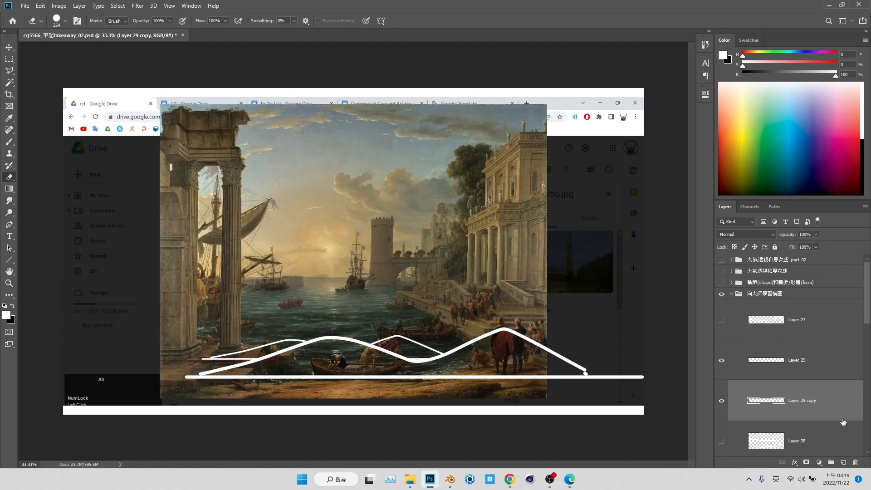
Duplicate the original wave again, flatten it behind the other two, and erase its parts overlapping the nearer waves
left_click_drag(793, 369, 800, 390, "alt")
key("ctrl+t")
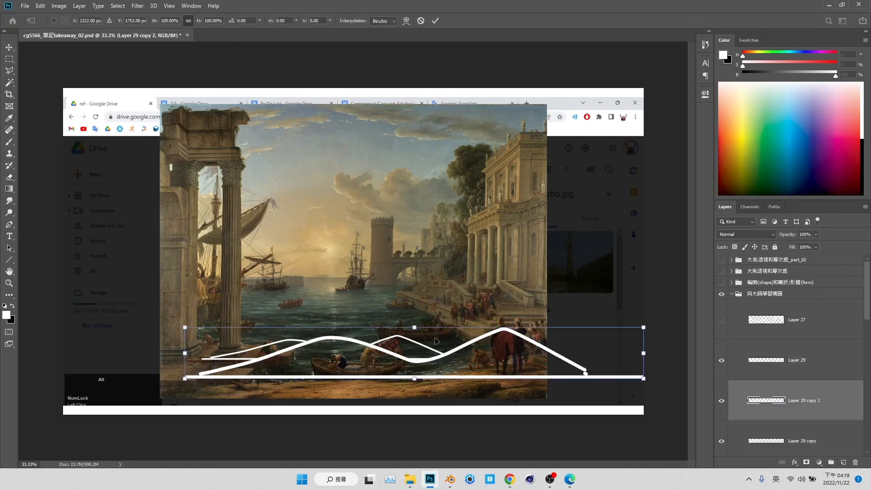
left_click_drag(416, 326, 415, 369)
left_click_drag(529, 376, 577, 376)
mouse_move(457, 373)
left_mouse_down()
mouse_move(449, 327)
mouse_move(463, 348)
mouse_move(446, 345)
left_mouse_up()
key("Return")
mouse_move(326, 365)
left_mouse_down()
mouse_move(335, 358)
mouse_move(278, 363)
left_mouse_up()
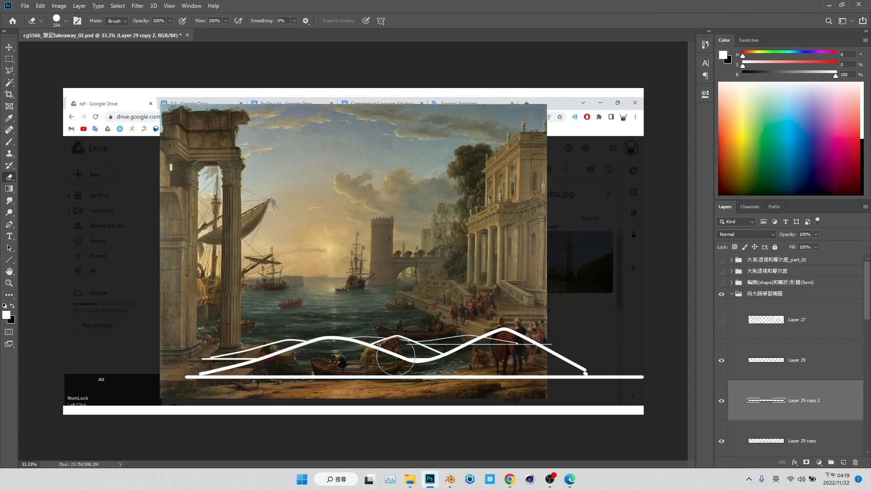
left_click_drag(461, 361, 537, 368)
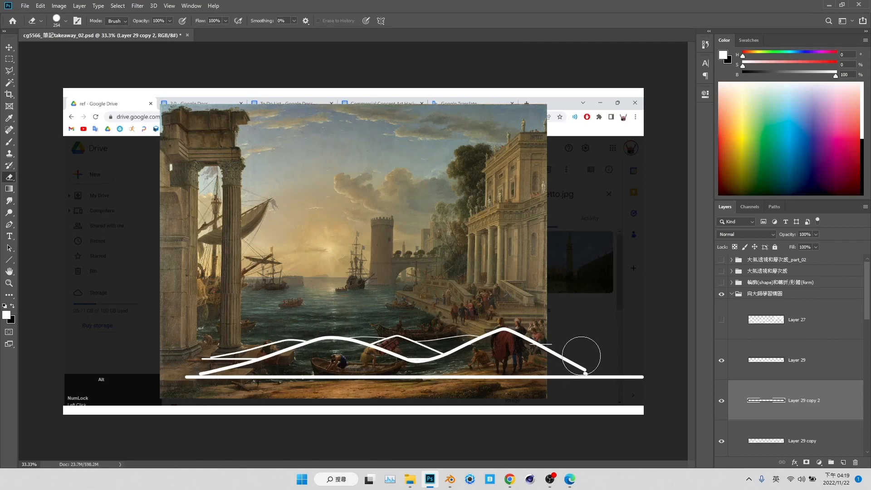
Add a layer directly above the painting, Layer 24, and fill it with black
scroll(811, 412, "down", 1)
scroll(812, 412, "down", 7)
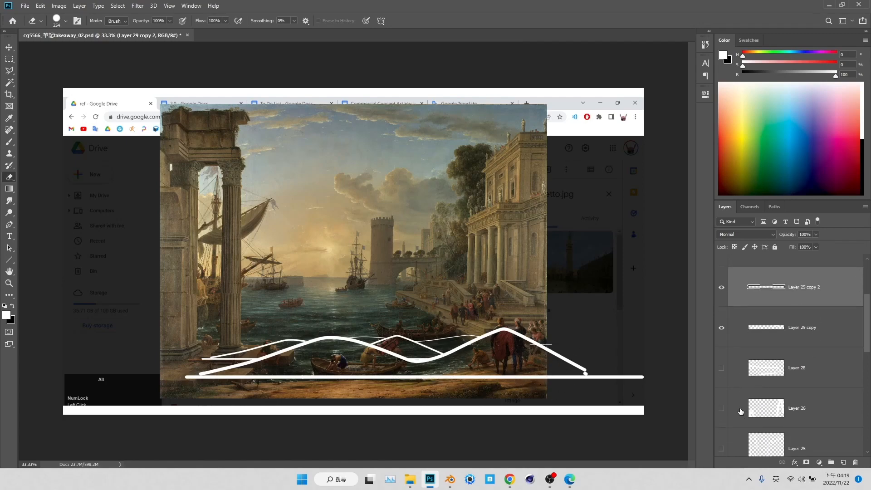
left_click(722, 401)
left_click(722, 400)
left_click(774, 399)
left_click(843, 463)
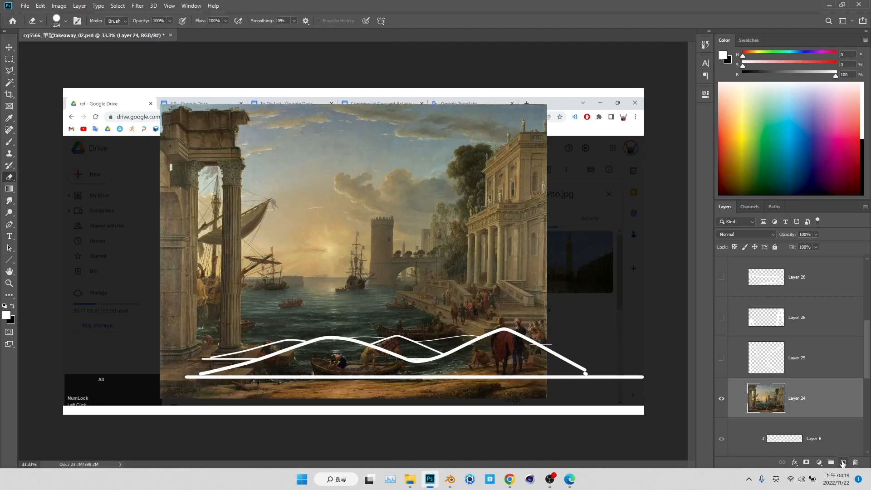
key("x")
key("alt+BackSpace")
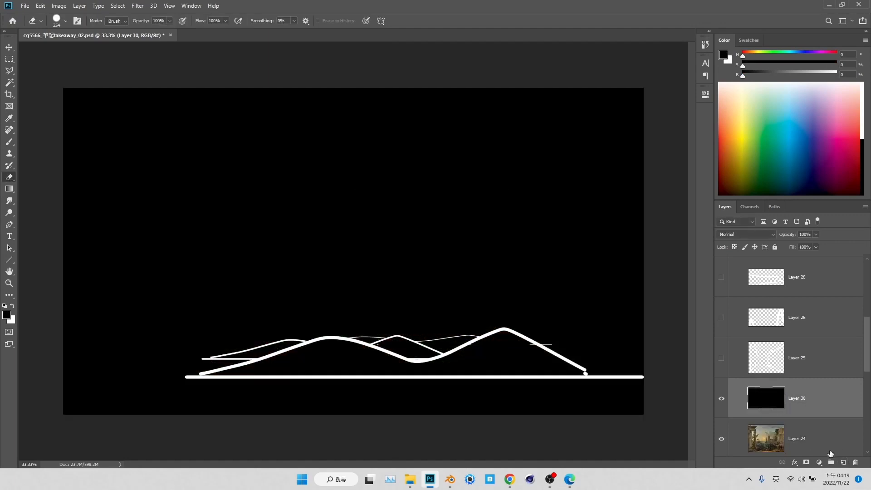
Select the first wave copy and erase its leftover baseline at the left end
key("v")
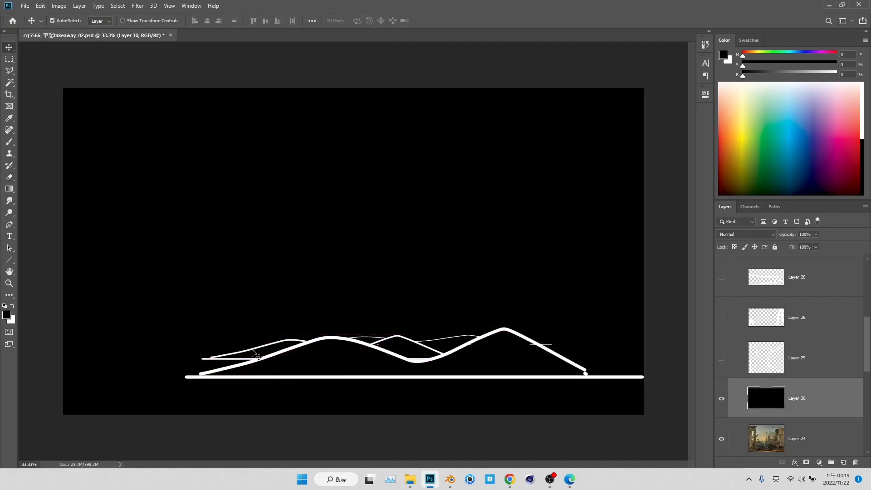
left_click(252, 363, "ctrl")
mouse_move(247, 378)
left_mouse_down()
mouse_move(252, 382)
mouse_move(183, 377)
left_mouse_up()
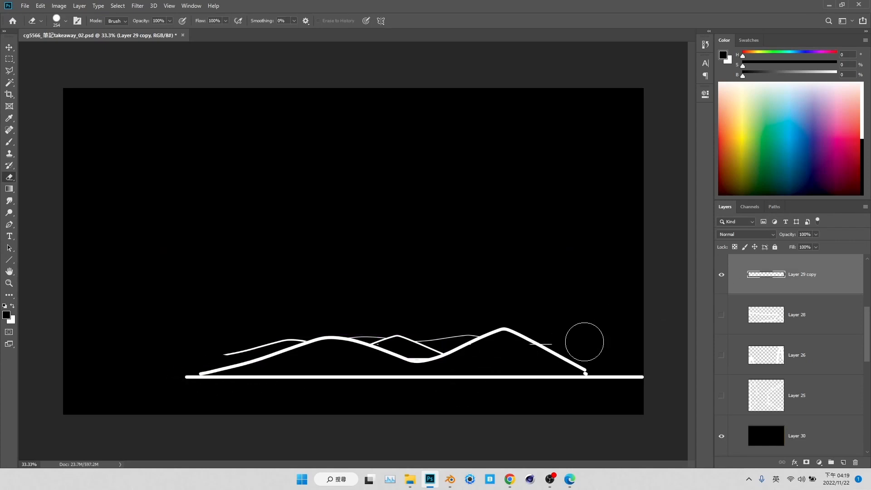
Group the original wave layer with its two copies and hide the group
scroll(731, 289, "up", 3)
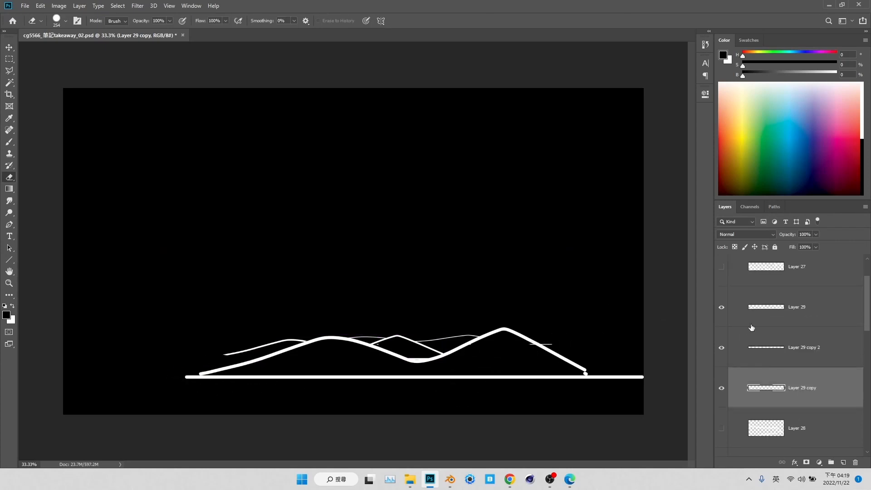
left_click_drag(780, 306, 830, 461, "shift")
left_click(721, 261)
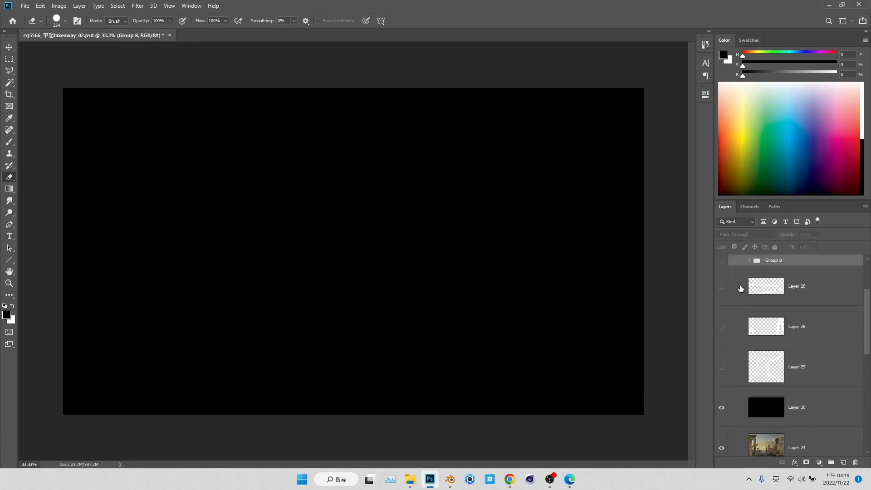
Hide the black fill and set guide layer visibility so only Layer 25 shows above the painting
left_click(723, 406)
left_click(721, 367)
left_click(721, 326)
scroll(766, 391, "up", 1)
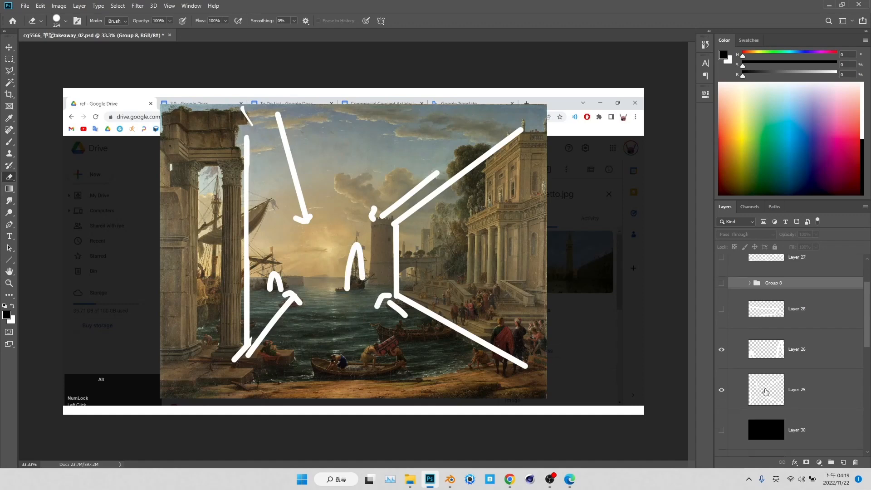
left_click(728, 323)
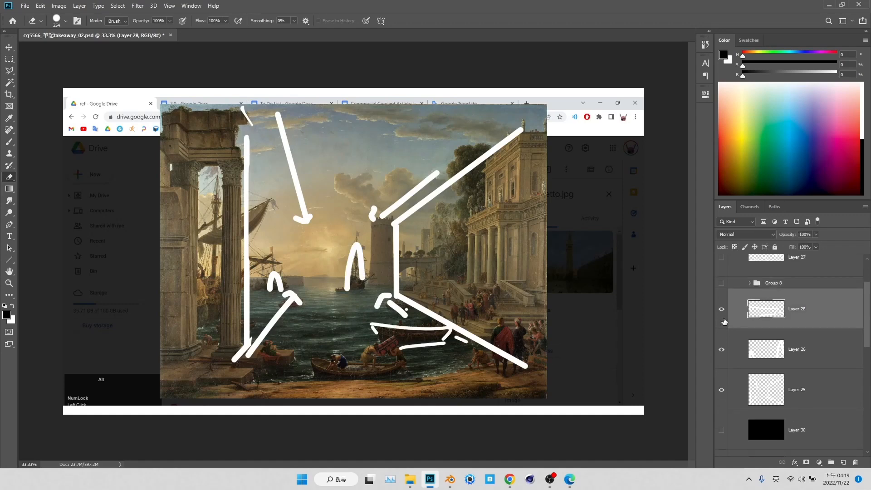
left_click(721, 350)
left_click(731, 350)
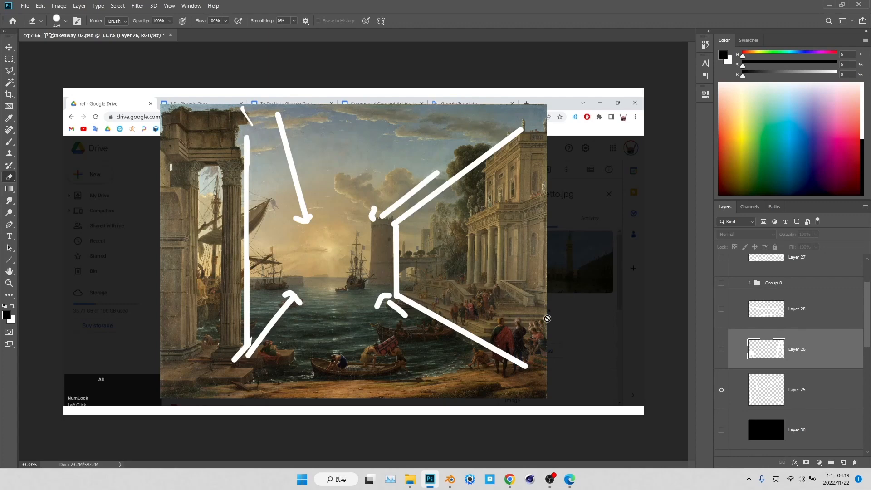
key("alt+Tab")
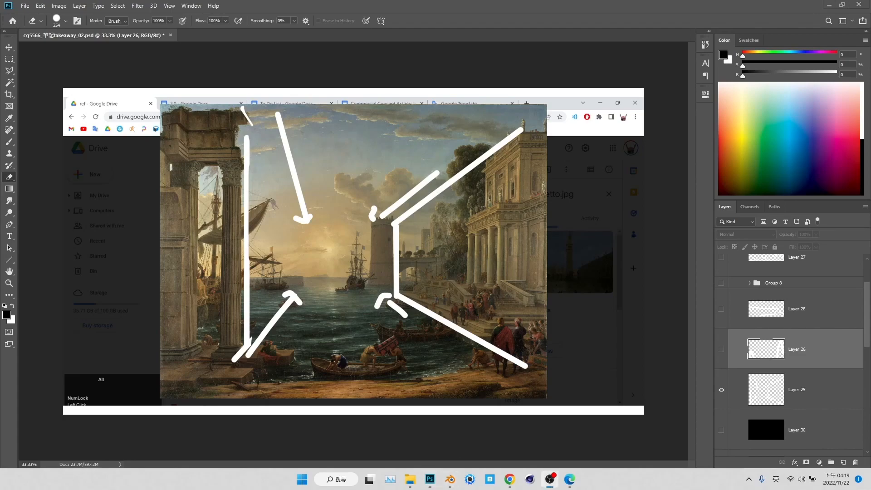
Switch to the Blender city scene and select the main tower of building KB3D_NEC_BldgMD_C
left_click(450, 479)
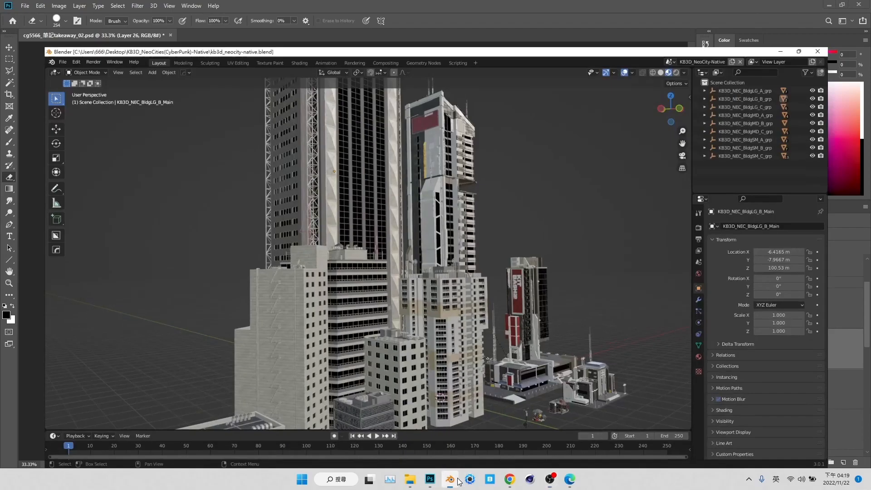
middle_click_drag(402, 317, 498, 345)
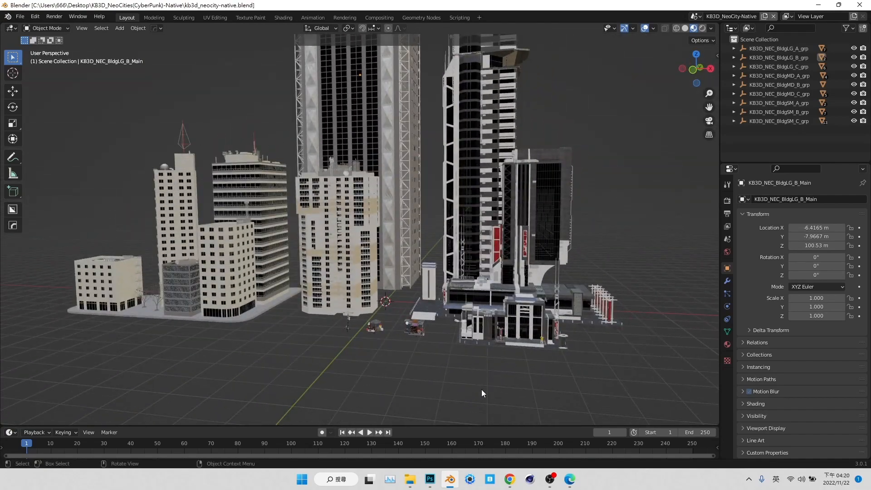
middle_click_drag(464, 338, 496, 429)
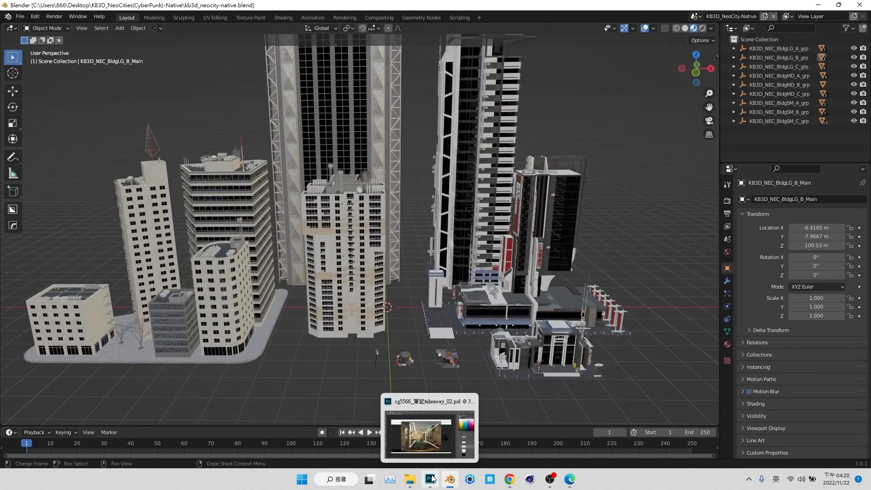
left_click(539, 270)
middle_click_drag(540, 271, 455, 416)
Open a second Blender window with a new General file and delete all of its default objects
right_click(448, 480)
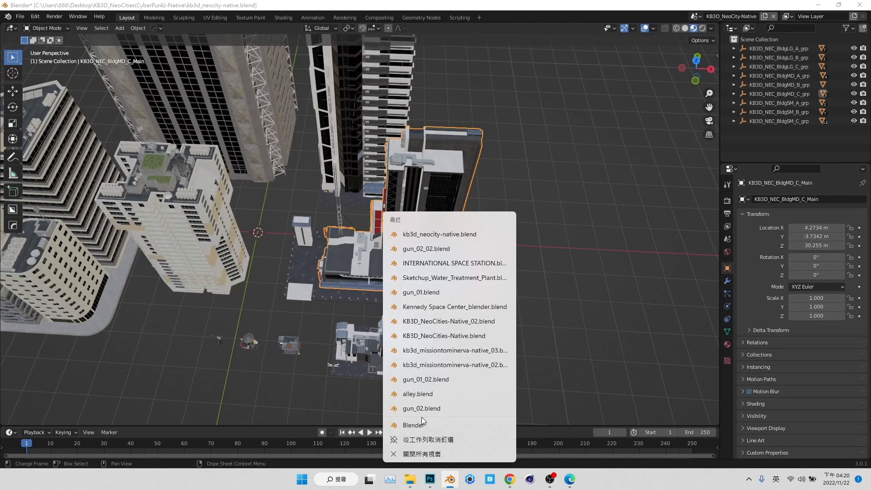
left_click(421, 423)
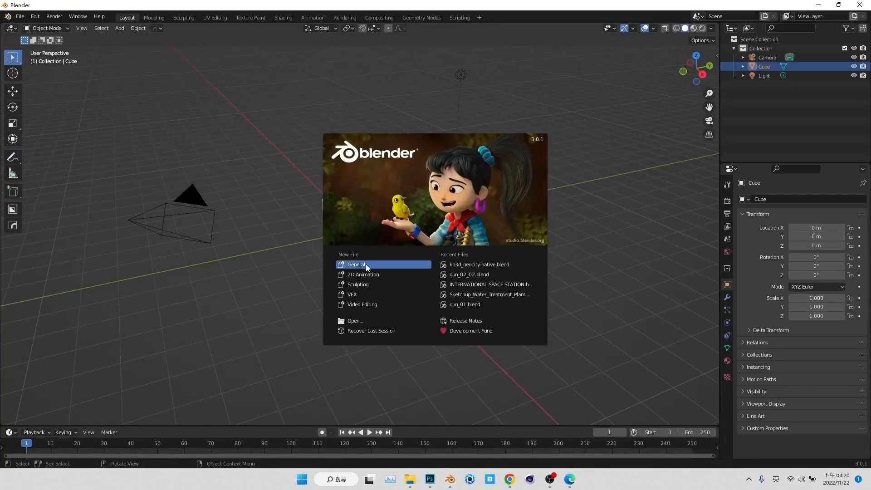
left_click(365, 264)
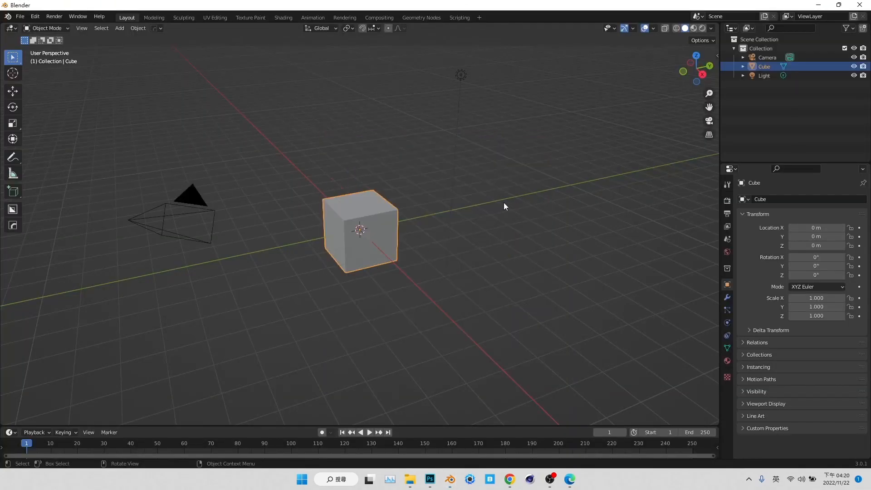
middle_click_drag(503, 202, 286, 274)
scroll(295, 263, "down", 5)
key("a")
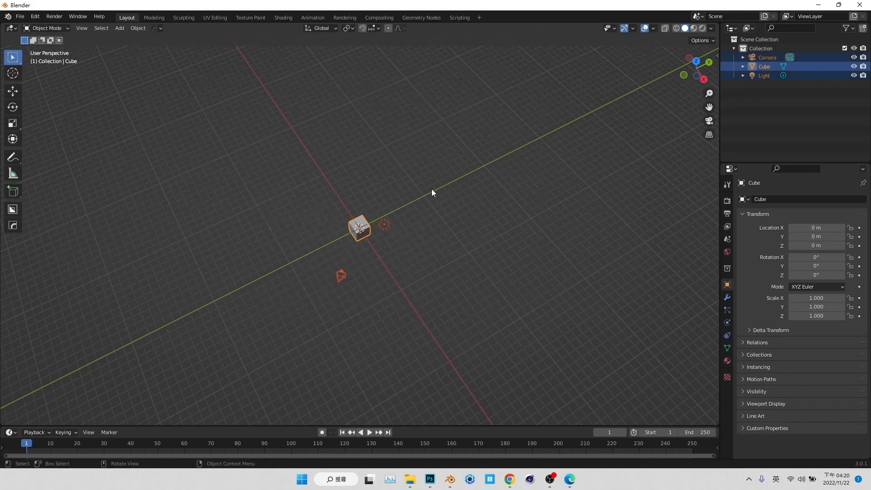
key("Delete")
middle_click_drag(448, 216, 494, 233)
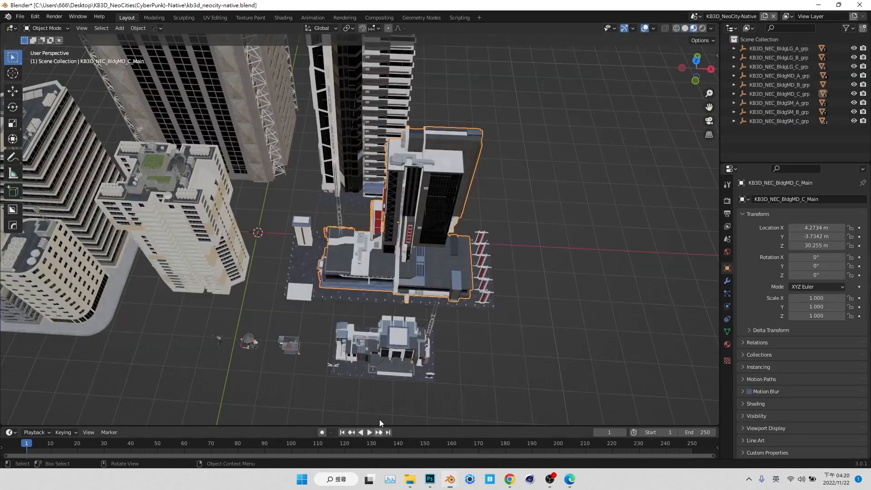
In the city scene, select the whole KB3D_NEC_BldgMD_C_grp assembly, including its base and surrounding props
left_click(274, 269)
left_click(299, 211)
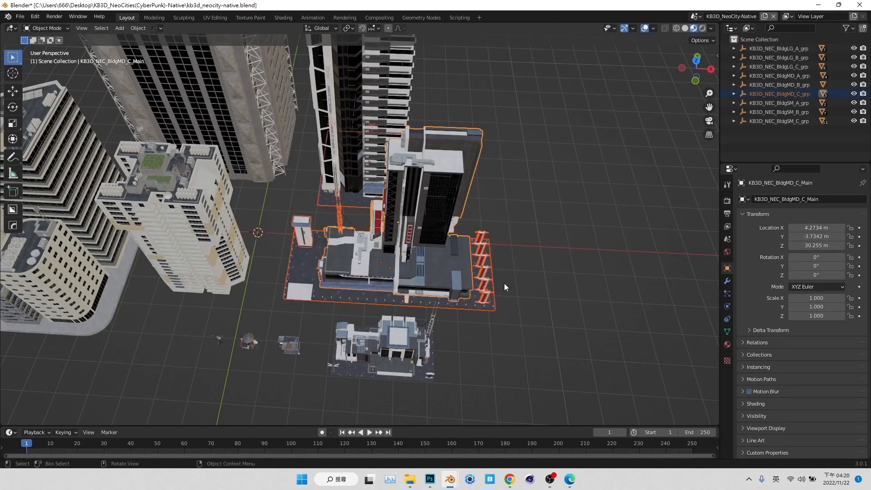
middle_click_drag(537, 275, 428, 315)
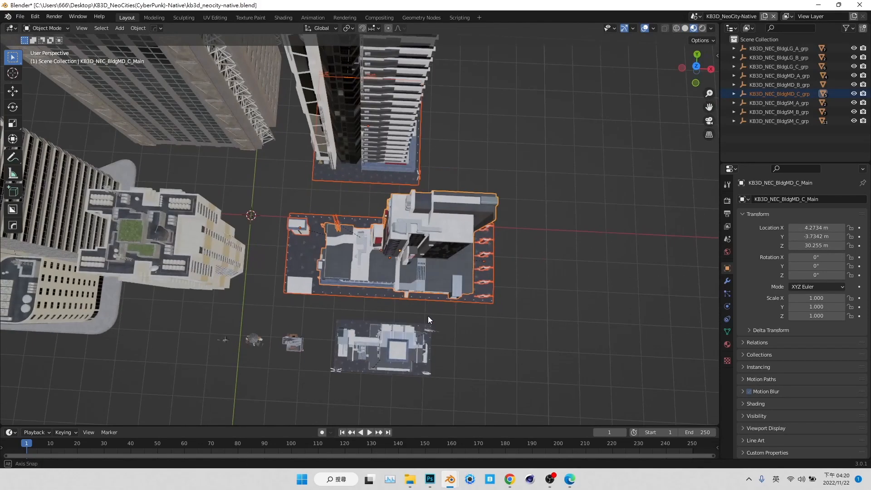
Try moving the selected building assembly sideways in the city scene with the Move tool
left_click(9, 92)
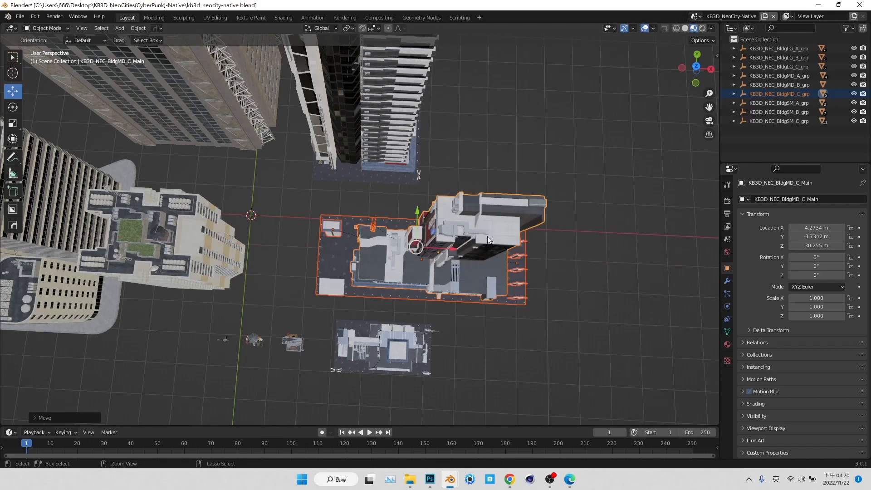
right_click(369, 250)
right_click(279, 254)
right_click(264, 257)
right_click(352, 246)
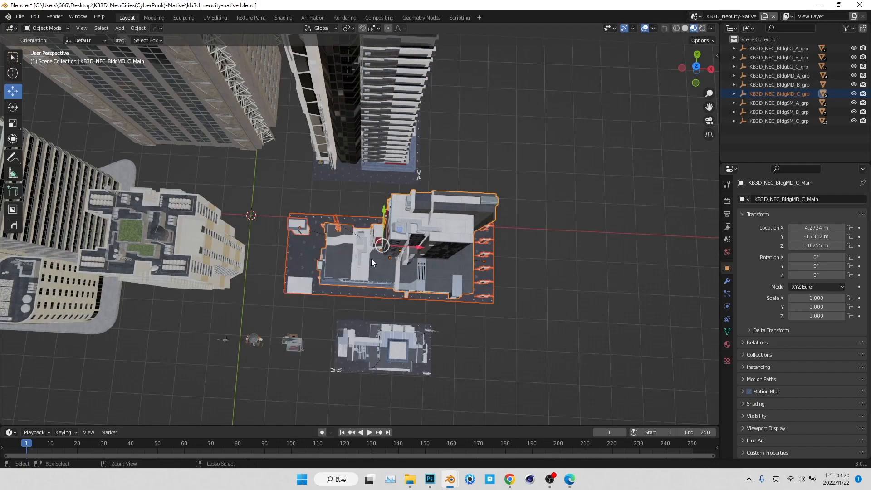
Copy the selected building assembly, paste it into the empty scene and activate the Move tool there
key("ctrl+c")
left_click(474, 446)
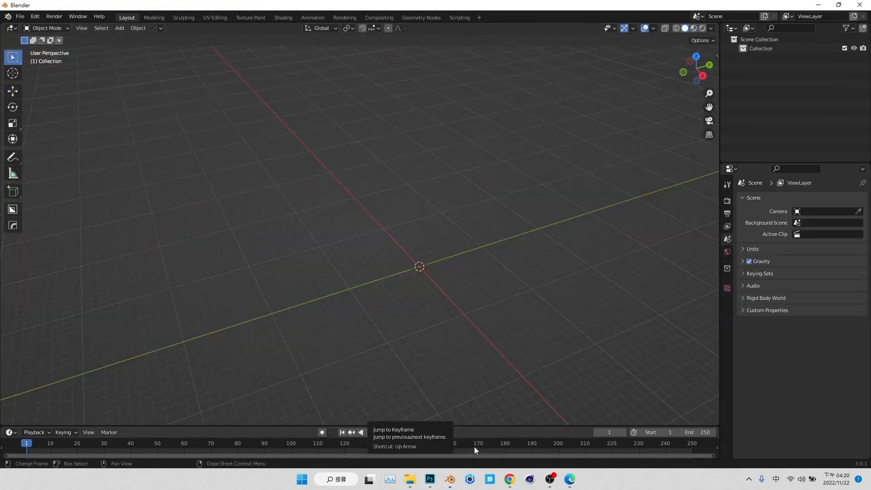
key("ctrl+v")
middle_click_drag(439, 315, 373, 294)
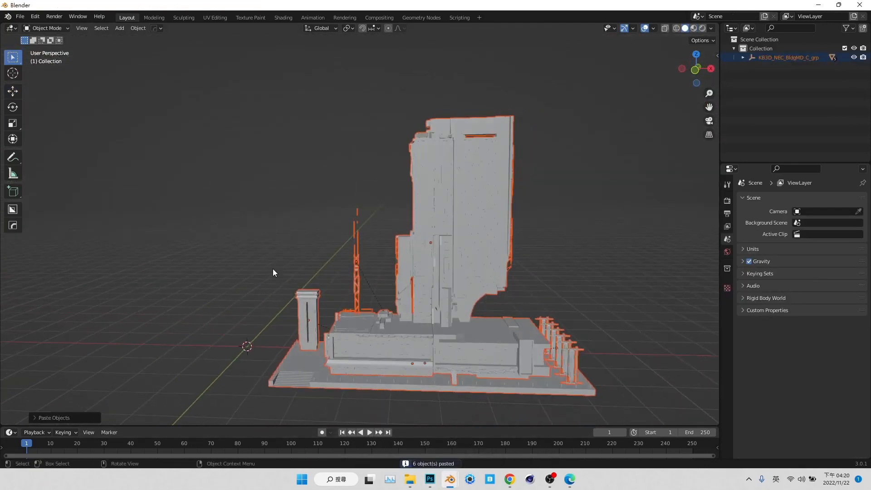
left_click(16, 94)
middle_click_drag(243, 299, 297, 293)
middle_click_drag(423, 429, 516, 392)
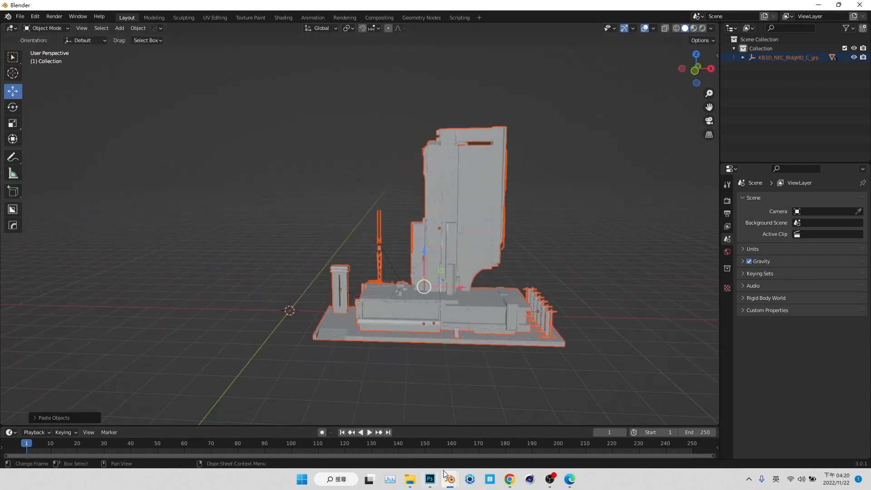
Switch to Photoshop, add a new layer above Layer 27 and hide the perspective lines on Layer 25
left_click(430, 480)
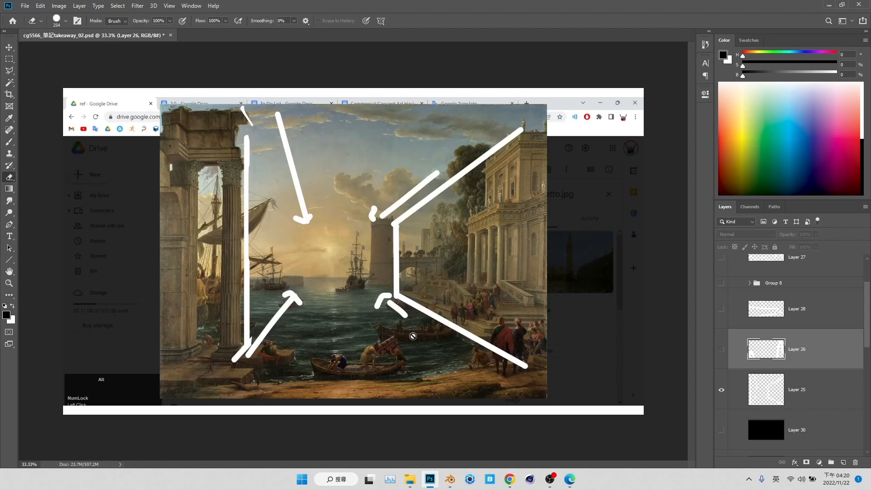
left_click(9, 283)
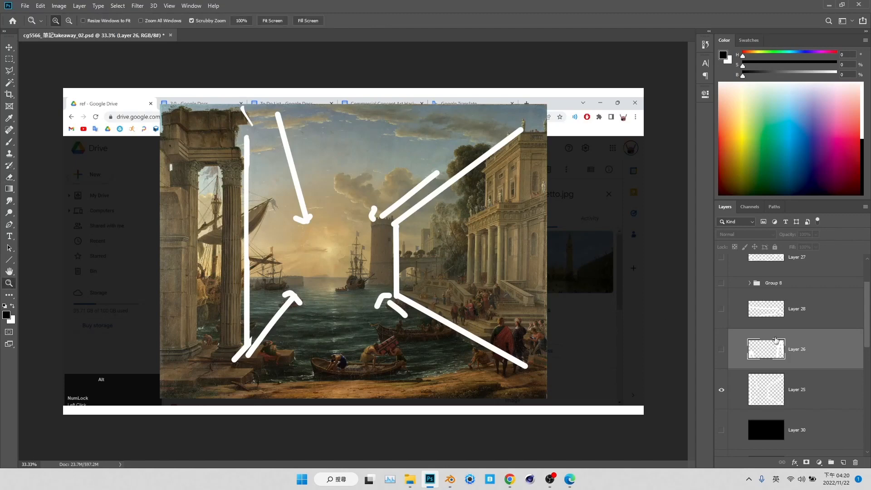
left_click(839, 462)
left_click_drag(775, 356, 767, 258)
scroll(759, 377, "down", 1)
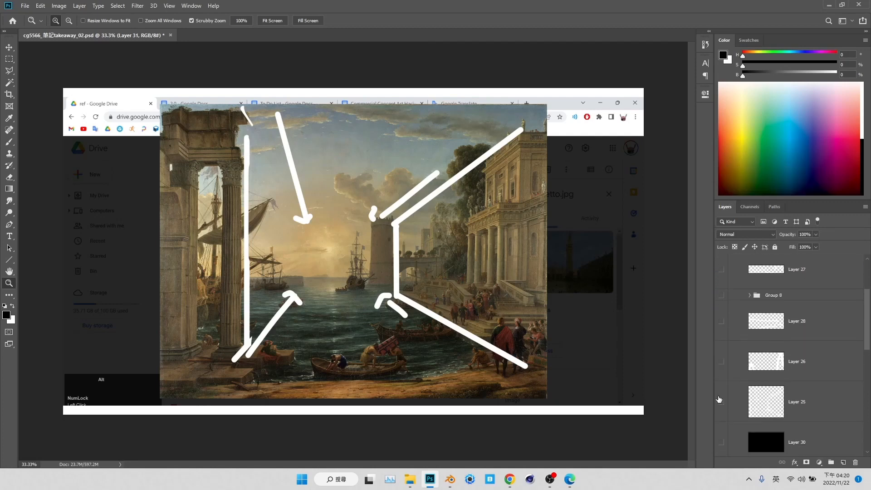
left_click(721, 402)
Outline the facade of the painting's right-hand building with white 70 px lines without an end arrowhead
key("u")
left_click_drag(467, 173, 467, 291)
key("ctrl+z")
left_click(274, 22)
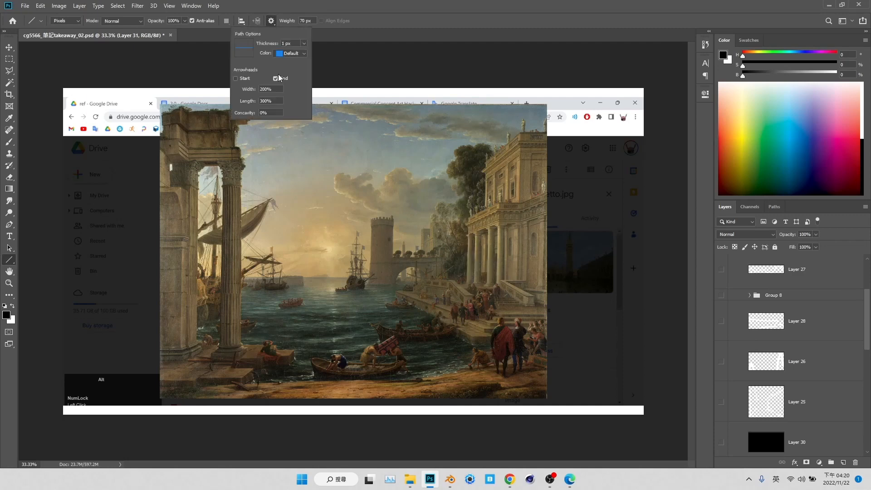
left_click(496, 176)
key("x")
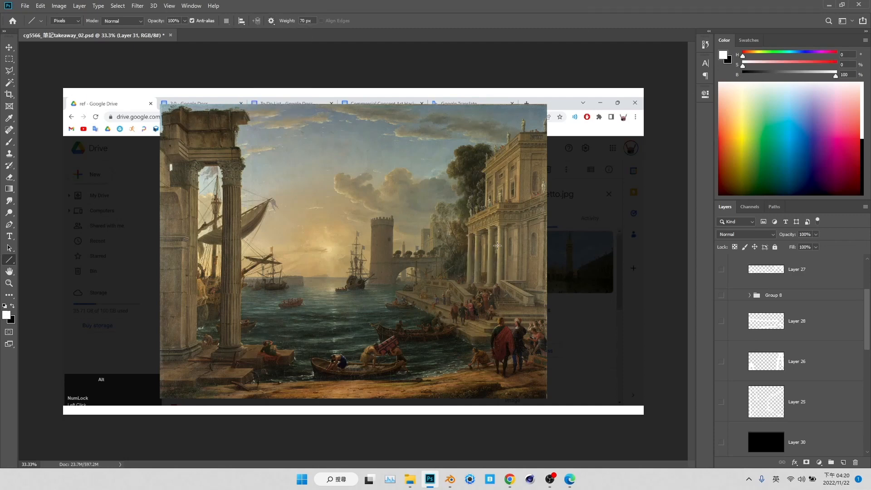
left_click_drag(469, 167, 469, 274)
mouse_move(469, 168)
left_mouse_down()
mouse_move(535, 130)
mouse_move(522, 127)
mouse_move(566, 130)
mouse_move(525, 313)
left_mouse_up()
Try outlining the building's base and the stepped quay in front of it with white lines, and undo them
left_click_drag(469, 279, 540, 319)
mouse_move(457, 284)
left_mouse_down()
mouse_move(391, 286)
mouse_move(390, 306)
left_mouse_up()
mouse_move(392, 303)
left_mouse_down()
mouse_move(490, 344)
mouse_move(596, 347)
left_mouse_up()
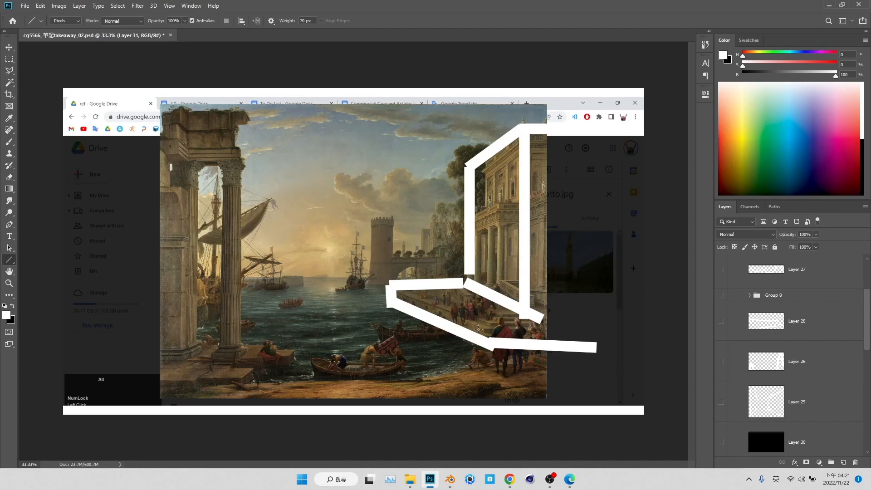
left_click_drag(483, 328, 546, 330)
key("ctrl+z")
key("ctrl+z")
key("ctrl+z")
key("ctrl+z")
key("ctrl+z")
key("ctrl+z")
key("ctrl+z")
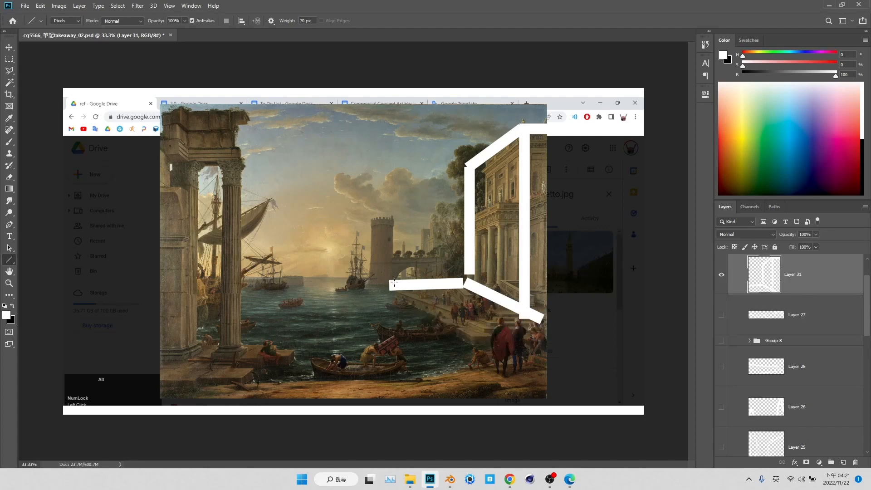
Hide the facade outline layer, add a new layer directly below Group 8 and fill it with white
scroll(725, 369, "down", 3)
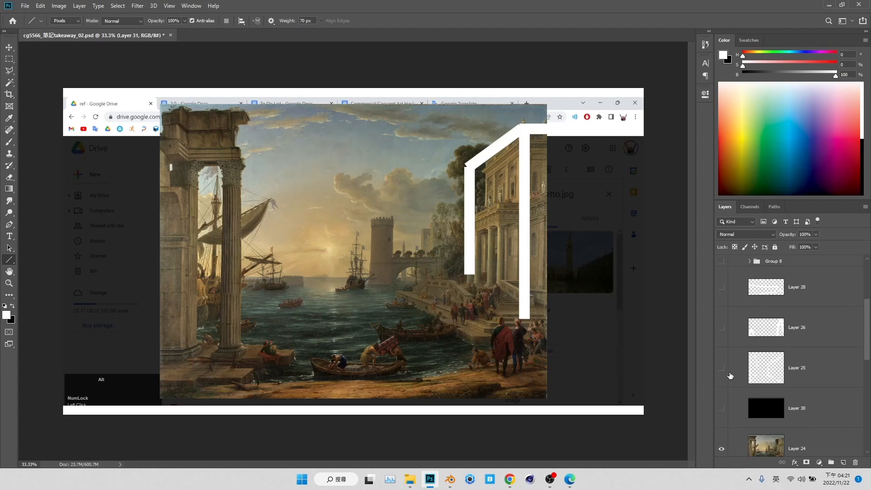
scroll(725, 345, "up", 5)
left_click(721, 320)
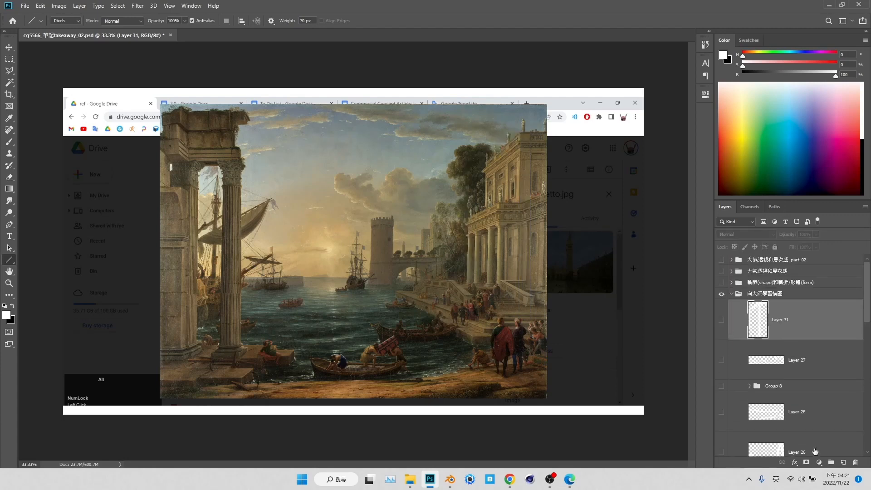
scroll(763, 374, "down", 1)
left_click(722, 352)
left_click(848, 463)
left_click_drag(781, 286, 784, 413)
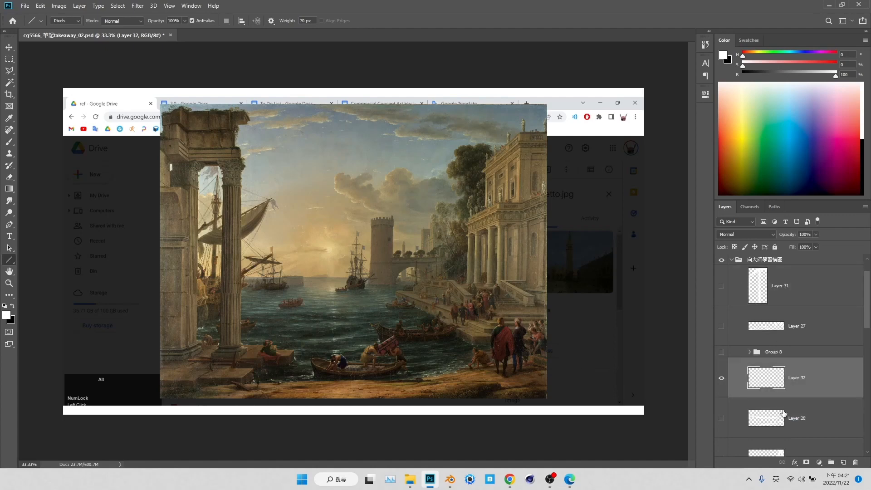
key("alt+BackSpace")
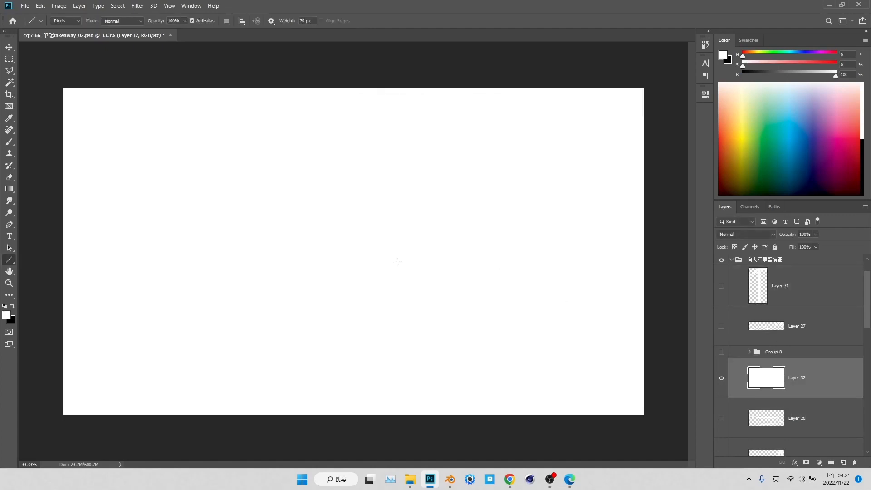
Draw a cube in perspective with black 70 px lines on a new layer at the top of the open group
key("x")
left_click(804, 300)
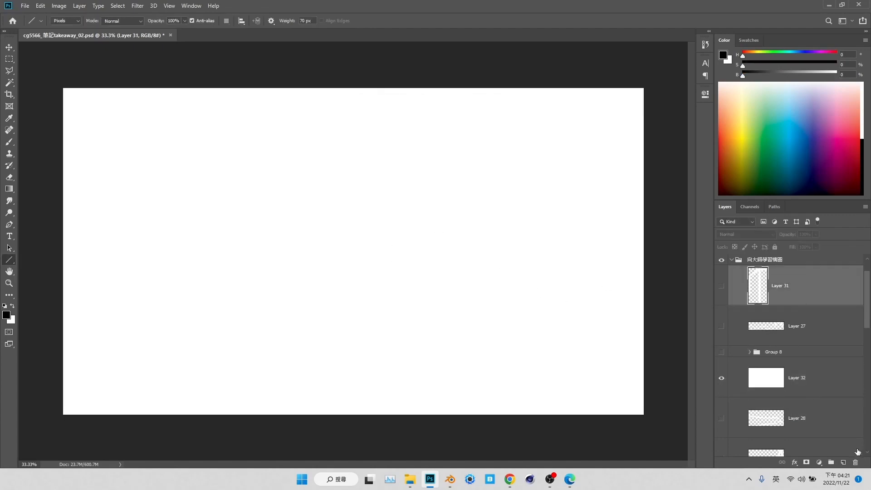
mouse_move(338, 245)
left_mouse_down()
mouse_move(287, 186)
mouse_move(393, 174)
mouse_move(457, 212)
mouse_move(332, 351)
left_mouse_up()
mouse_move(288, 187)
left_mouse_down()
mouse_move(288, 313)
mouse_move(327, 352)
left_mouse_up()
mouse_move(327, 352)
left_mouse_down()
mouse_move(446, 311)
mouse_move(458, 316)
mouse_move(455, 325)
left_mouse_up()
left_click_drag(456, 221, 456, 326)
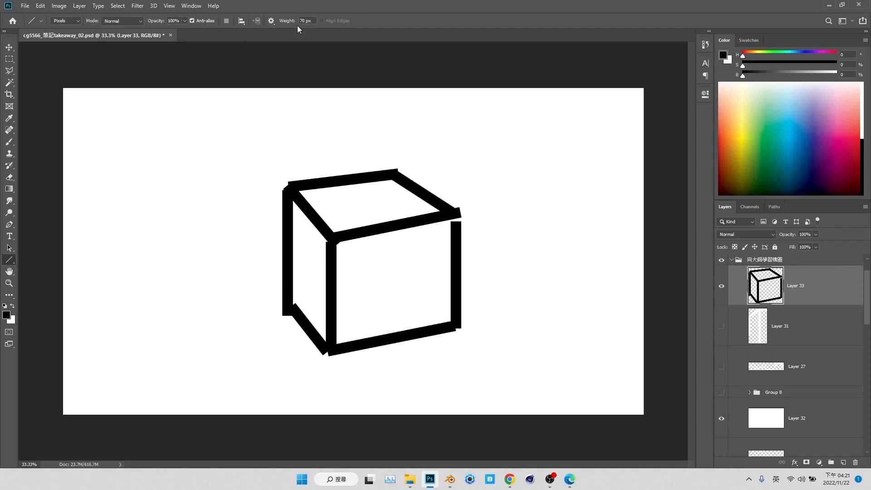
Try drawing a vertical black line beside the cube's right edge, and undo it
left_click(270, 21)
left_click_drag(483, 323, 483, 235)
key("ctrl+z")
Add a layer beneath the cube layer and outline a ground plane around the cube's base with black 70 px lines
key("ctrl+shift+alt+n")
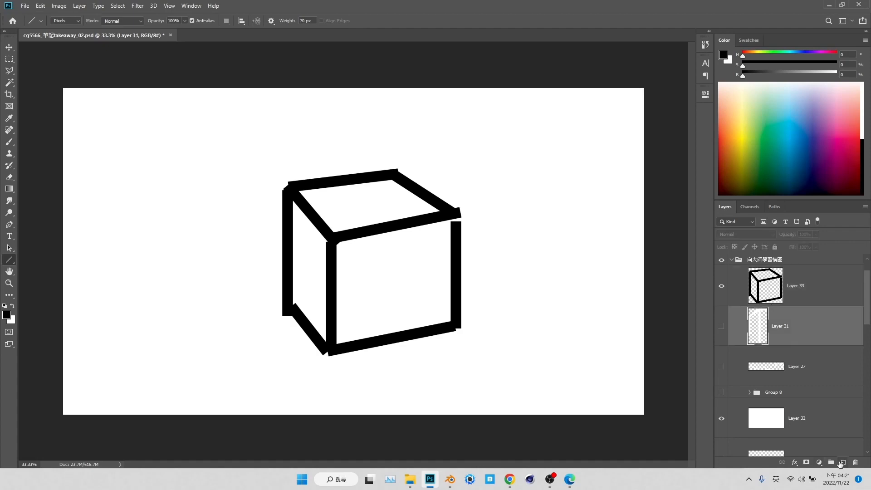
left_click(271, 20)
left_click(271, 21)
left_click(270, 21)
mouse_move(221, 311)
left_mouse_down()
mouse_move(285, 378)
mouse_move(288, 396)
left_mouse_up()
mouse_move(288, 395)
left_mouse_down()
mouse_move(521, 369)
mouse_move(532, 353)
left_mouse_up()
left_click_drag(533, 353, 465, 302)
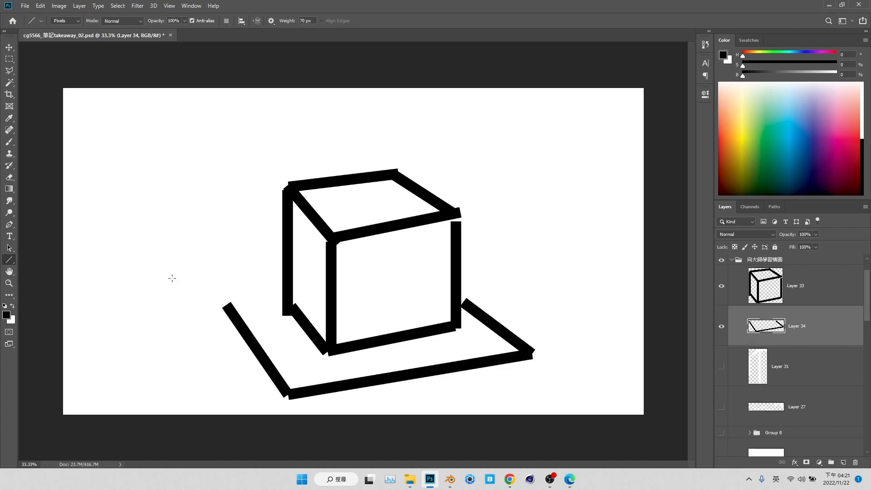
left_click_drag(233, 299, 294, 291)
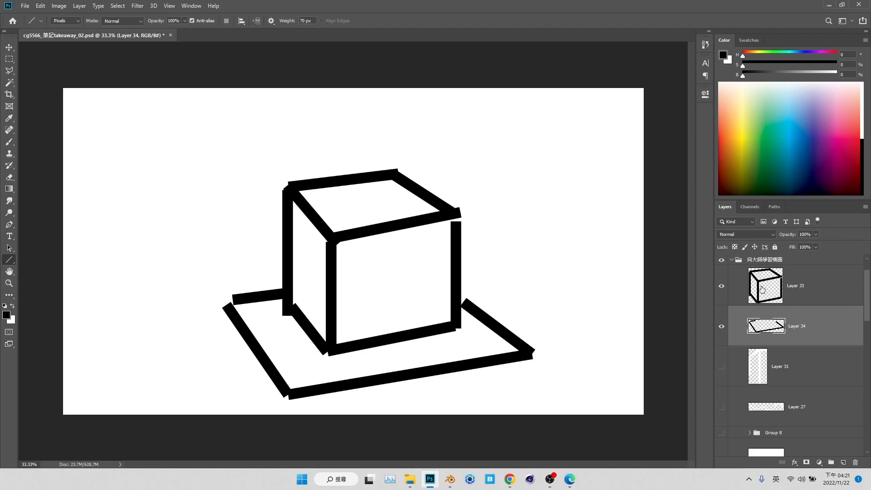
Hide the cube, ground plane and white fill layers, and show the wave lines in Group 8 over the painting
left_click_drag(721, 287, 722, 345)
scroll(726, 362, "down", 1)
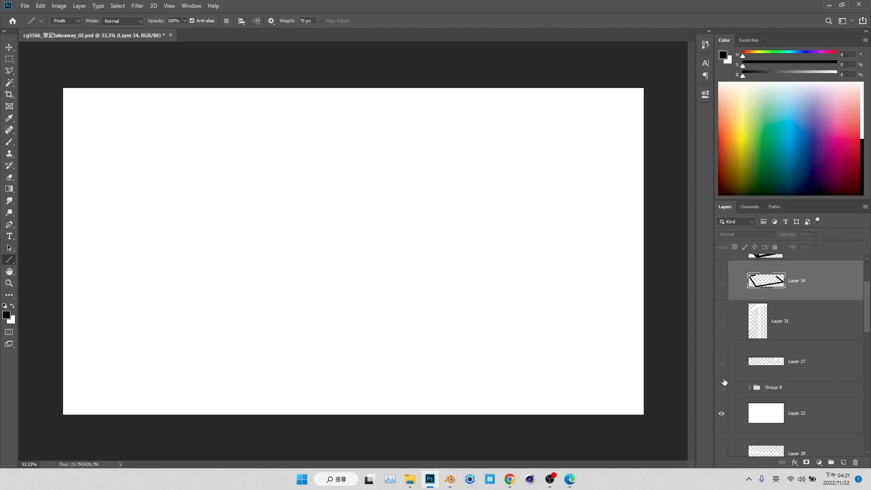
left_click(721, 415)
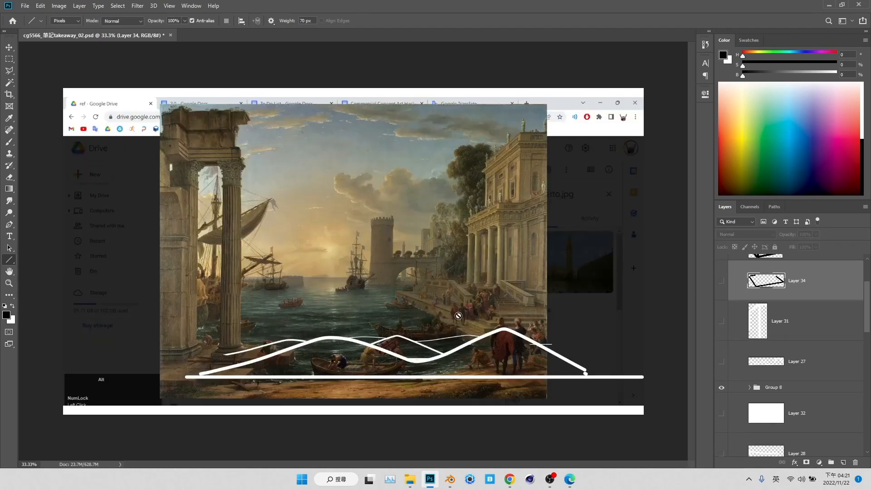
scroll(730, 362, "up", 1)
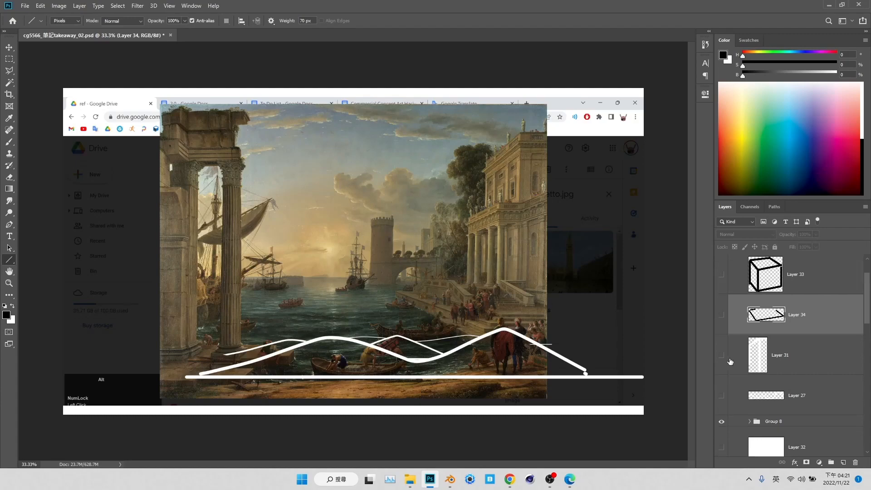
Switch to the Blender window that contains only the single tower building
mouse_move(459, 481)
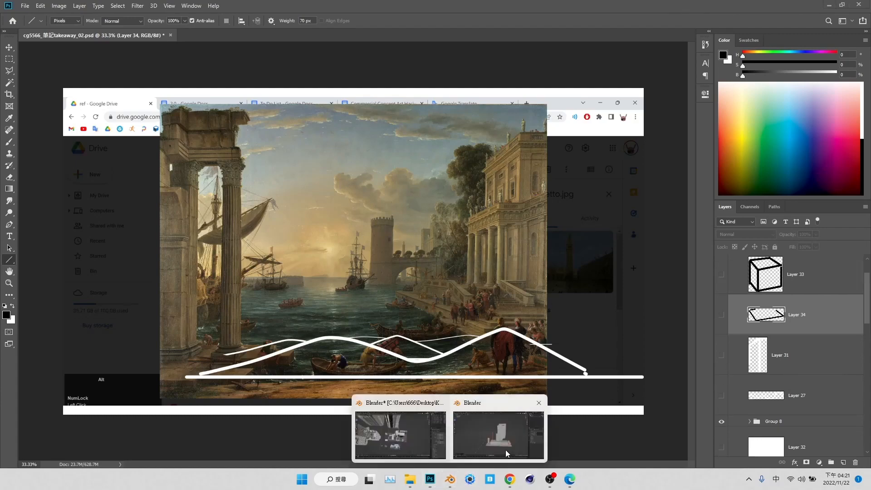
left_click(506, 450)
middle_click_drag(527, 298, 514, 229)
left_click(548, 207)
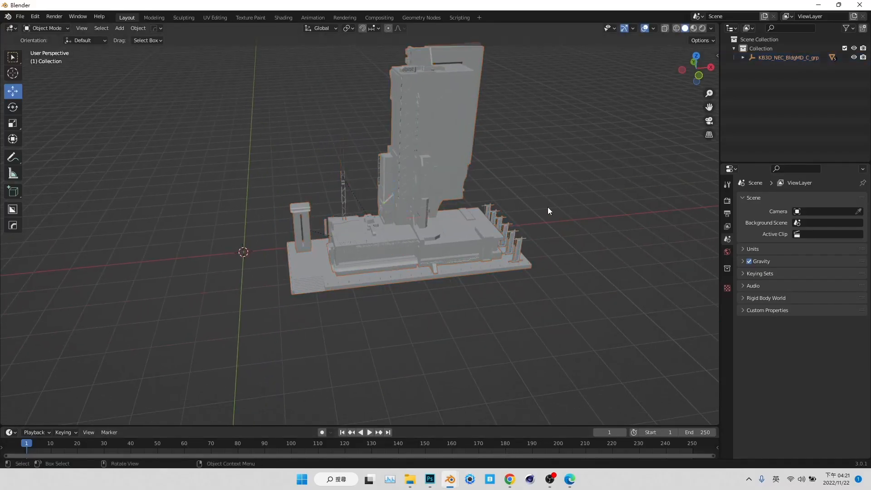
key("shift+a")
mouse_move(508, 238)
left_click(568, 235)
key("ctrl+z")
Add a cube mesh at the origin, enlarge it to about 24.5 m per side, and apply its scale
key("shift+a")
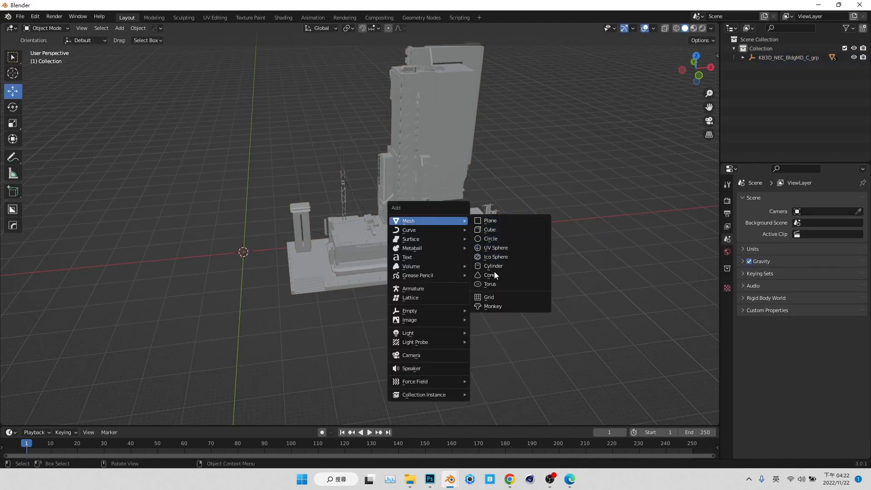
left_click(490, 230)
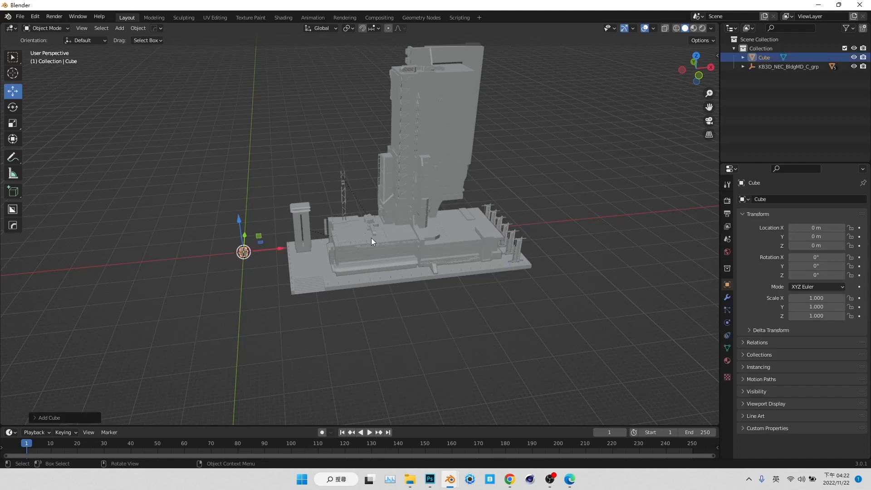
key("s")
left_click(144, 244)
key("s")
left_click(447, 235)
key("ctrl+a")
left_click(434, 252)
Duplicate the cube in place and reshape the copy into a wide slab, scaled to about 3.528 in X and Y and 0.126 in Z
key("KP_Decimal")
key("shift+d")
key("Escape")
left_click(13, 123)
left_click_drag(361, 180, 417, 202)
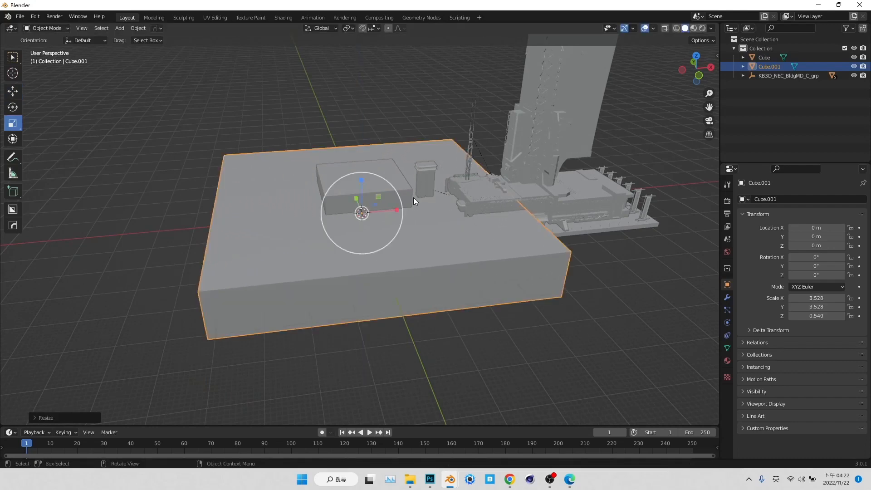
left_click_drag(360, 183, 368, 211)
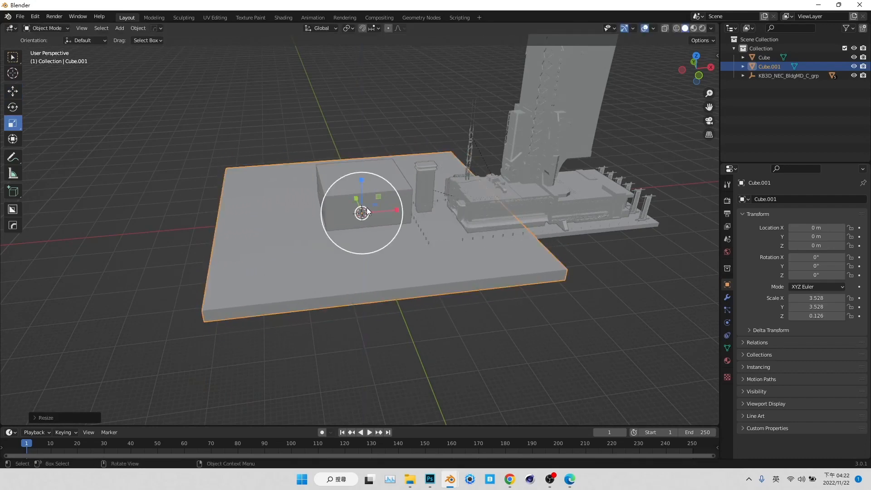
Shrink the slab, apply its transform, and lower it to the cube's base at Z -11.372 m
key("s")
left_click(414, 204)
key("ctrl+a")
left_click(415, 205)
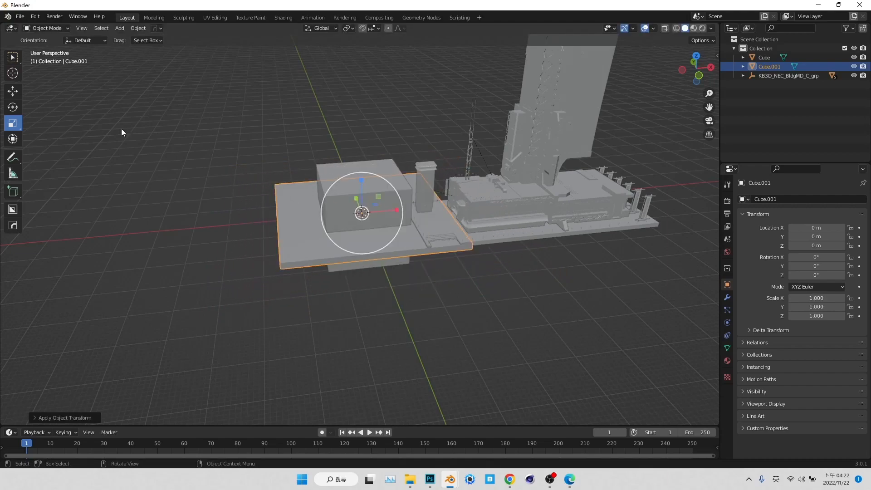
left_click(12, 90)
left_click_drag(361, 180, 369, 218)
Duplicate the cube and its slab together and shift the copies along X to about -69.747 m
middle_click_drag(356, 236, 392, 262, "shift")
middle_click_drag(379, 310, 377, 280)
scroll(377, 280, "up", 6)
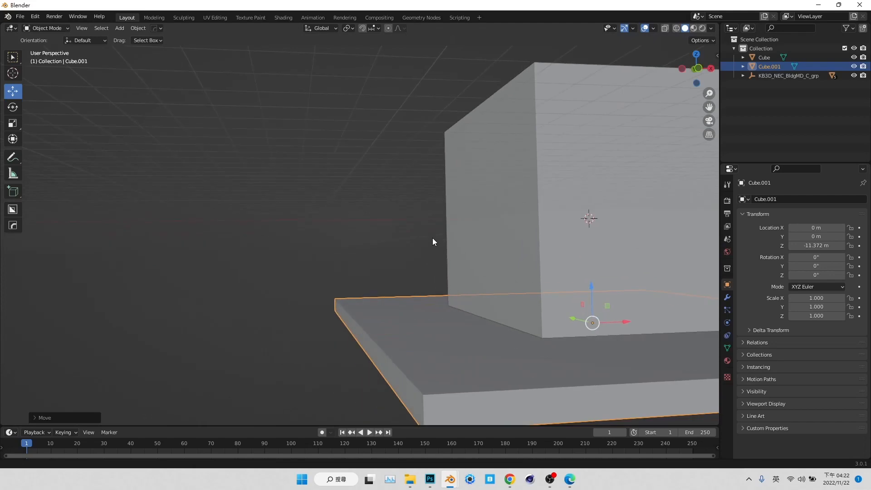
left_click(564, 274)
left_click(511, 370, "shift")
key("shift+d")
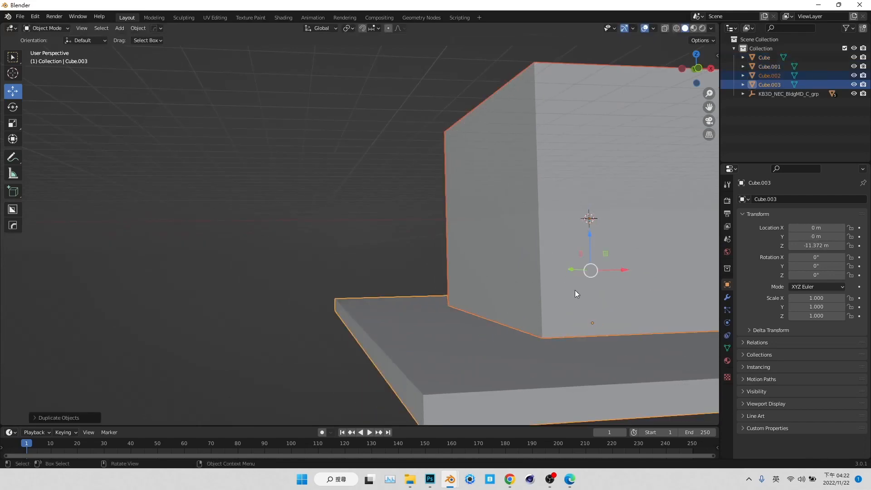
key("x")
left_click(380, 279)
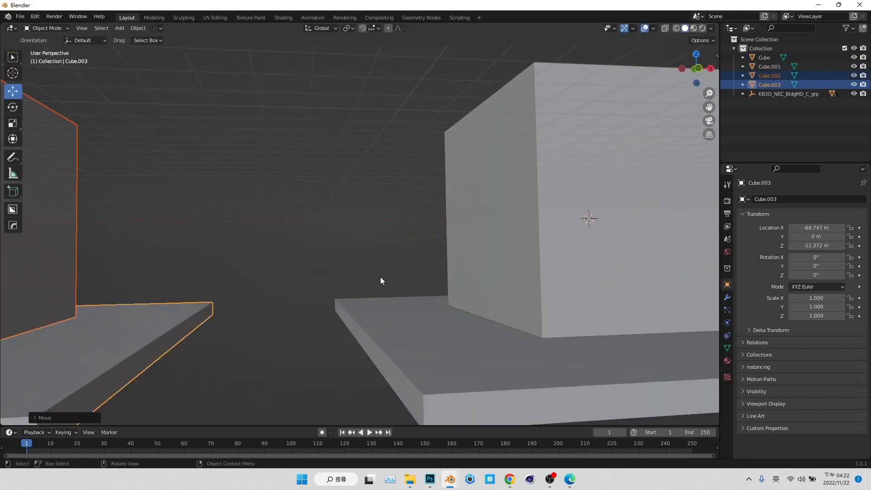
Push the original cube and its slab back along Y to about 21.515 m
middle_click_drag(494, 302, 417, 287)
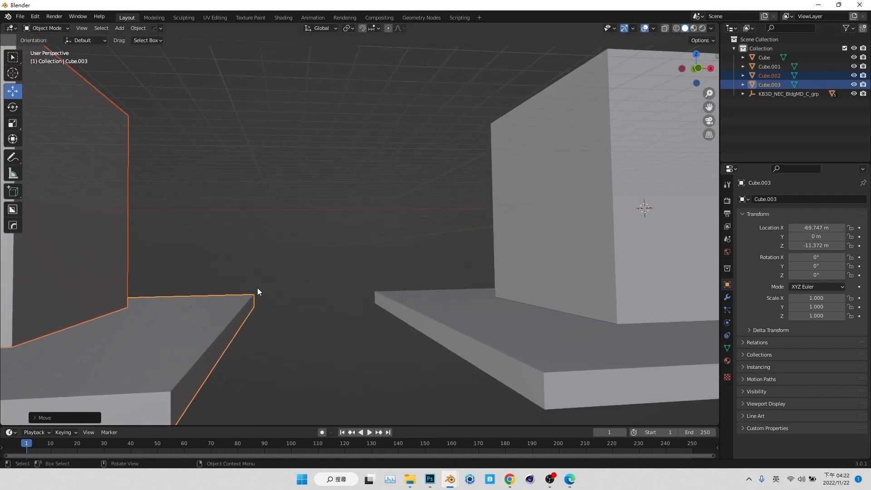
left_click(371, 179)
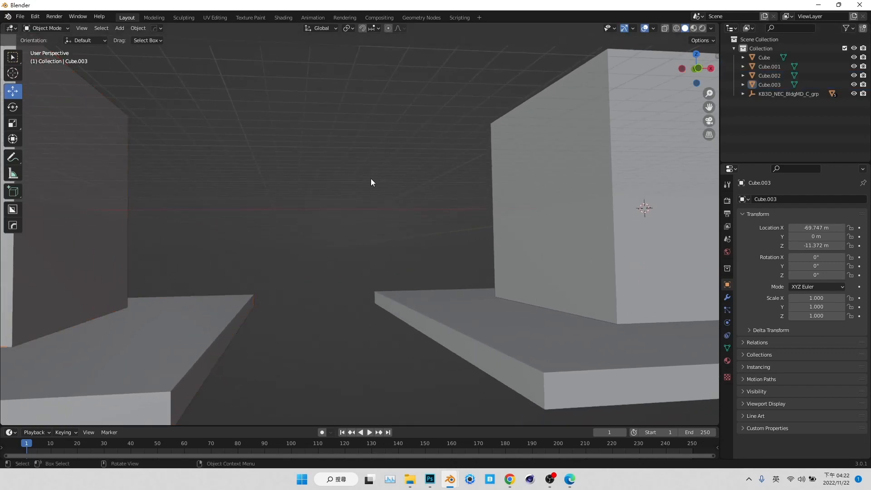
left_click(558, 267)
left_click(571, 330, "shift")
key("g")
key("y")
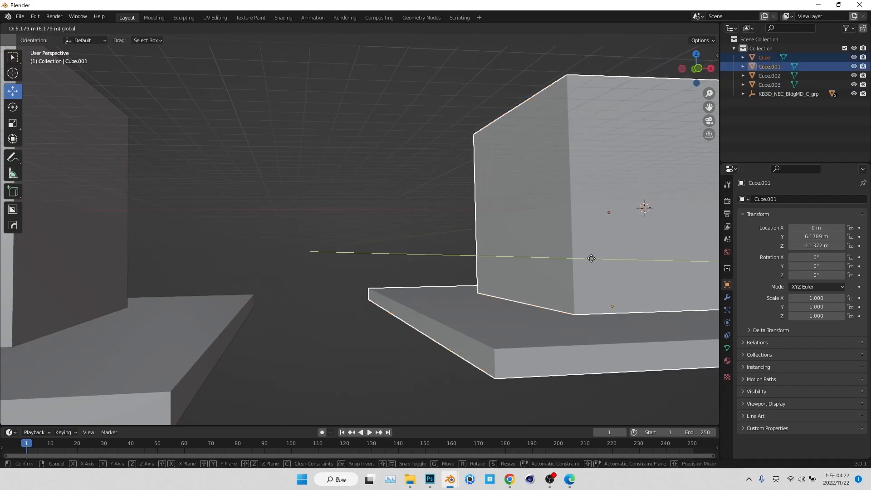
left_click(525, 254)
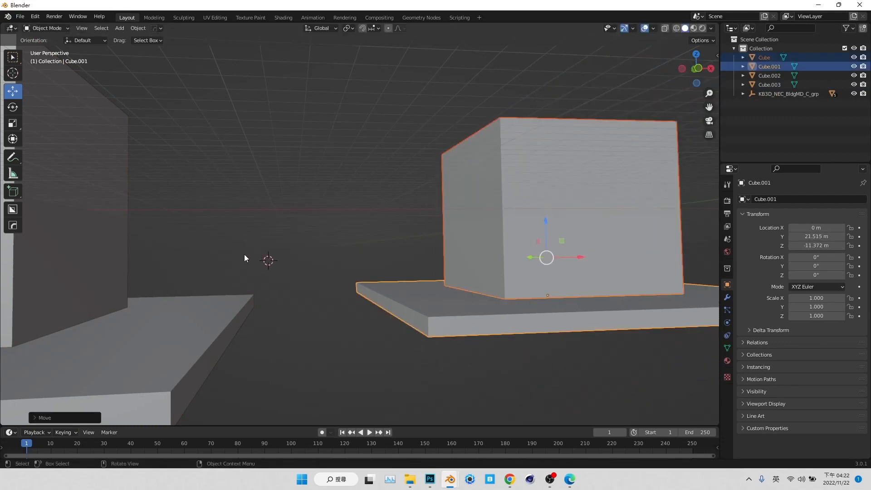
key("ctrl+z")
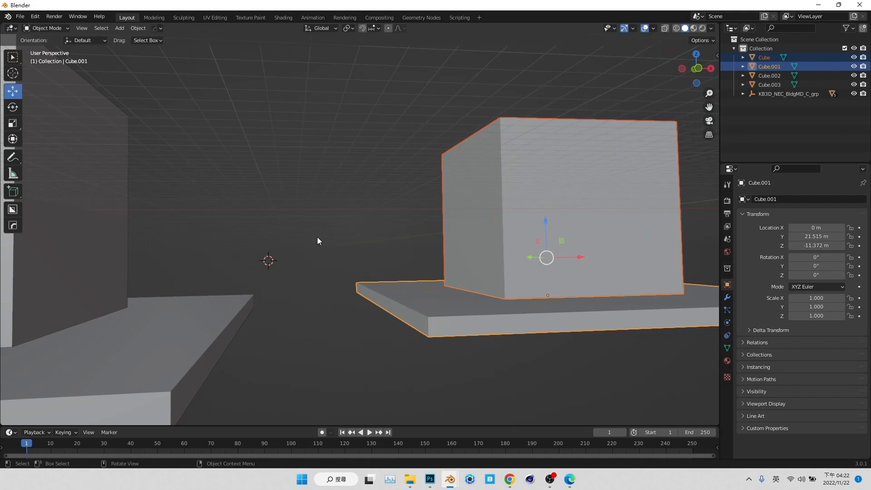
Examine the space between the two facing cubes and slabs from a low viewpoint, with all objects selected
key("shift+grave")
key("w")
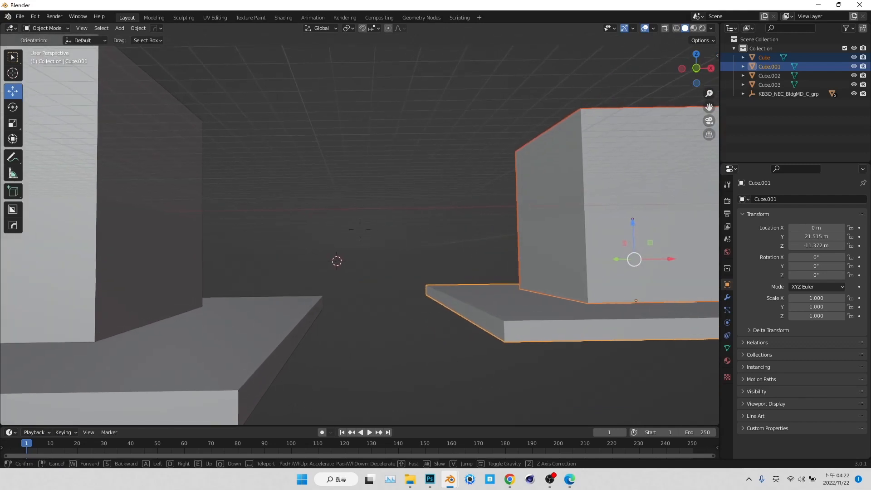
right_click(360, 229)
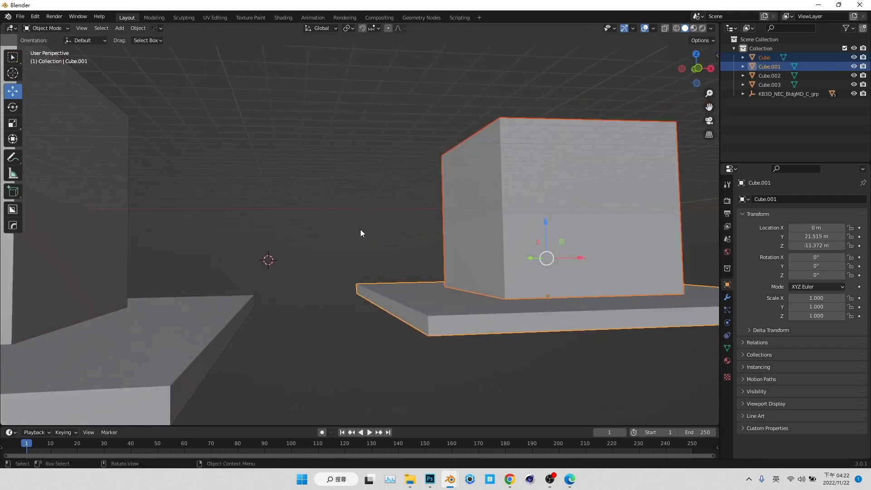
scroll(284, 243, "up", 3)
key("a")
mouse_move(281, 250)
middle_mouse_down()
mouse_move(295, 252)
mouse_move(286, 251)
middle_mouse_up()
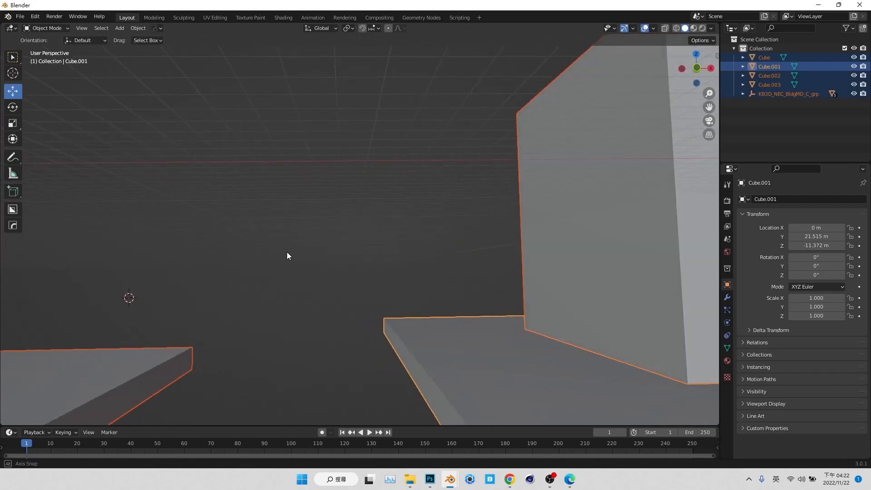
key("shift+grave")
key("a")
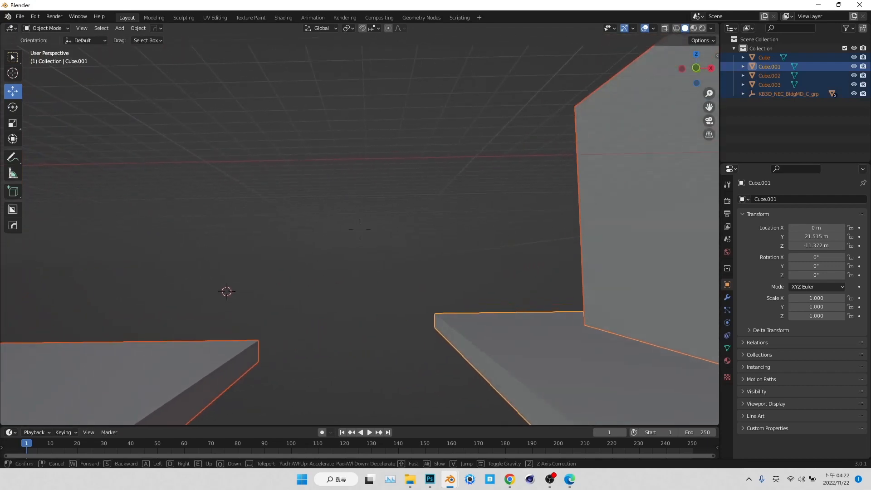
left_click(360, 230)
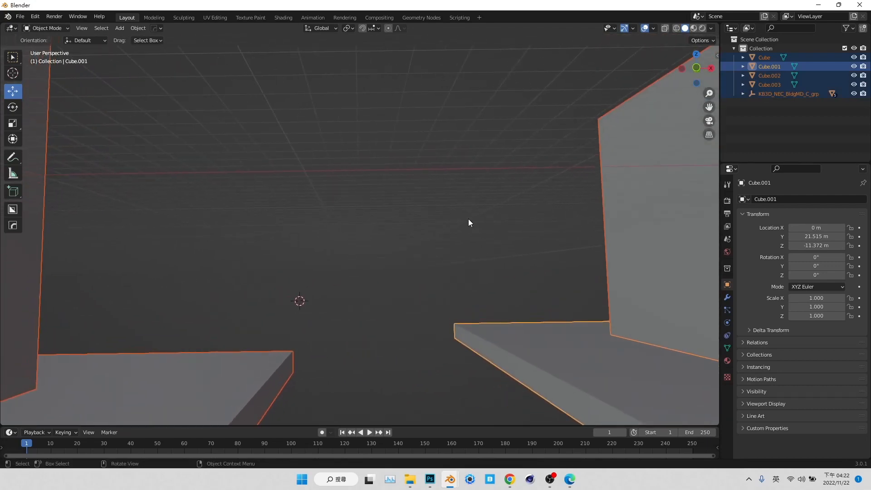
Switch to Photoshop, hide the wave lines in Group 8, and briefly toggle the cube and ground plane layers over the painting
left_click(430, 479)
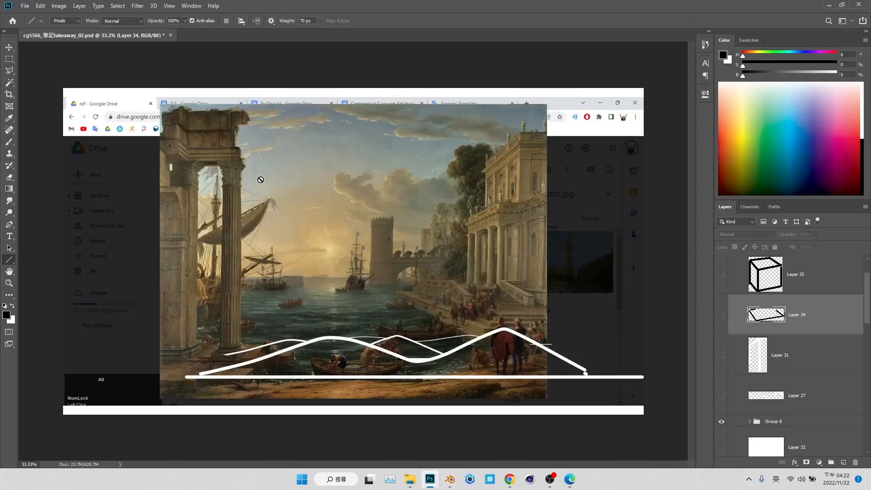
left_click(721, 422)
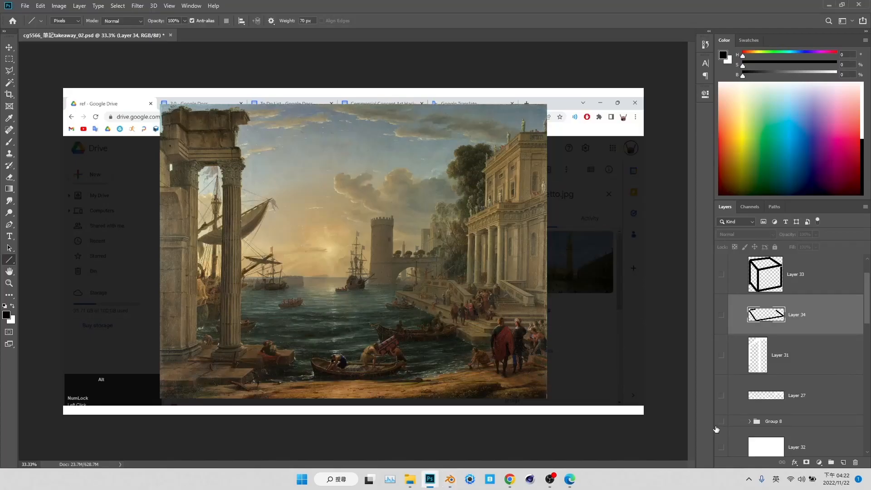
left_click(735, 276)
left_click(722, 275)
left_click(721, 309)
left_click(721, 310)
left_click(721, 275)
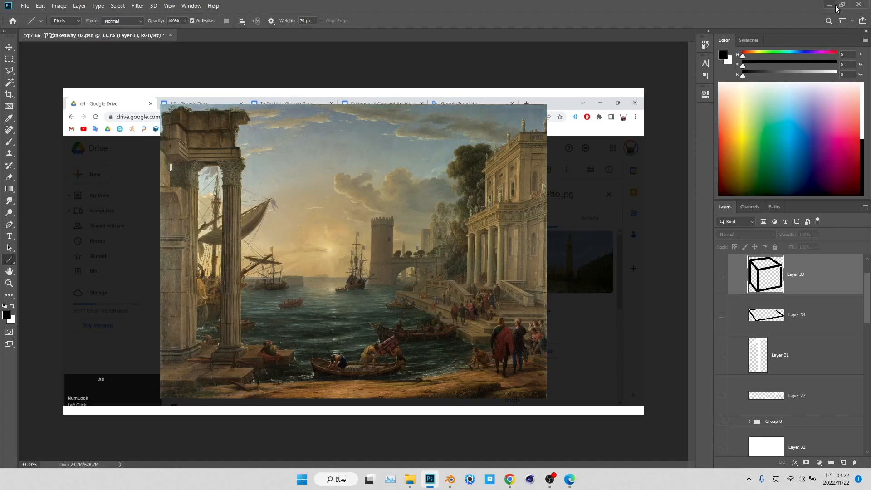
Return to Blender, duplicate the Y 21.515 m cube and its slab, and place the copies behind at about X -30.683 m, Y 113.61 m
key("alt+Tab")
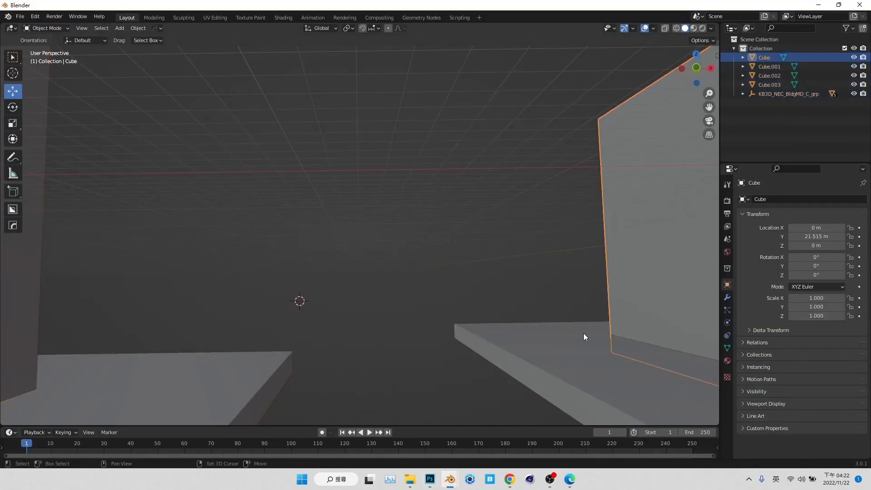
left_click(568, 334, "shift")
middle_click_drag(568, 334, 572, 330)
key("shift+d")
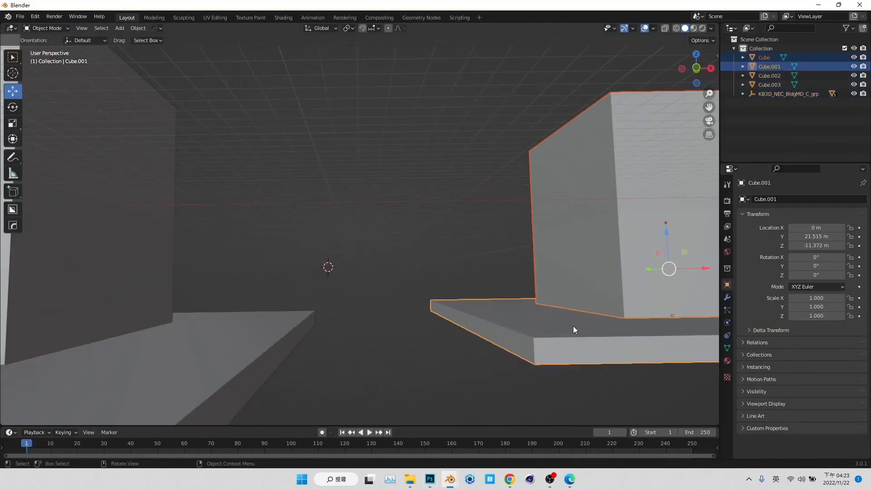
key("Escape")
left_click_drag(650, 267, 461, 286)
mouse_move(462, 287)
middle_mouse_down()
mouse_move(444, 290)
mouse_move(530, 268)
mouse_move(458, 275)
middle_mouse_up()
Narrow the rear cube to a scale of 0.331 in X, and move it with its slab along X to -1.819 m
left_click(424, 247)
left_click(17, 127)
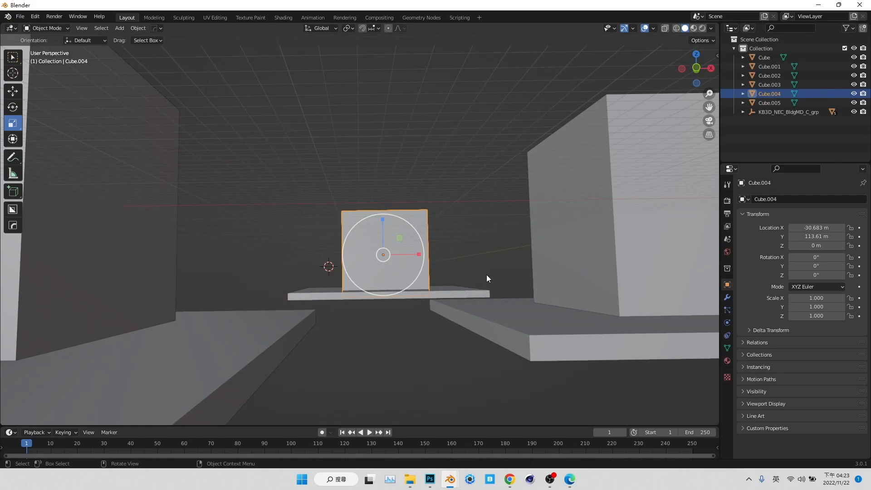
left_click_drag(418, 255, 378, 252)
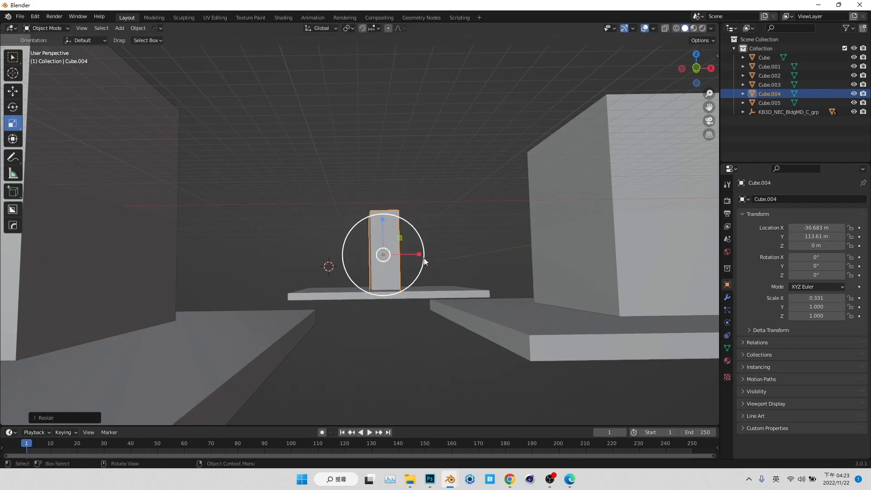
left_click(439, 290, "shift")
left_click(13, 91)
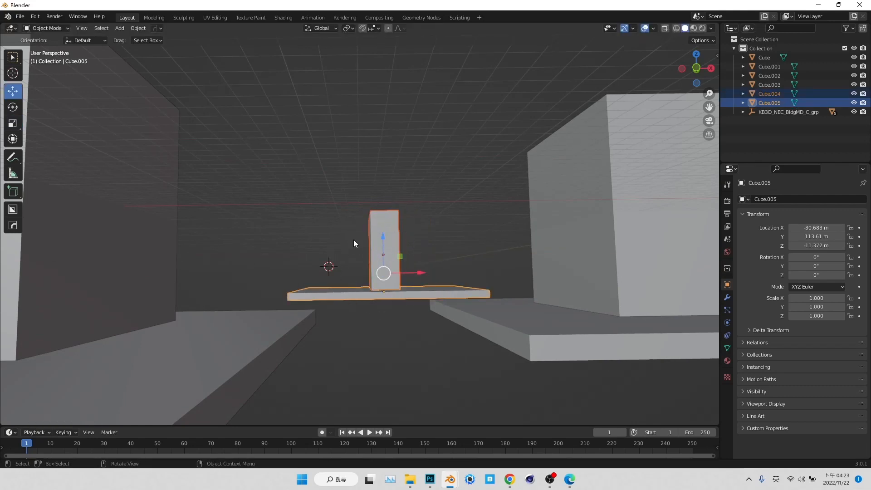
left_click_drag(423, 274, 517, 272)
Raise the top vertices of the narrow rear block in Edit Mode to stretch it into a tall tower
left_click(478, 232)
key("Tab")
left_click_drag(599, 175, 383, 249)
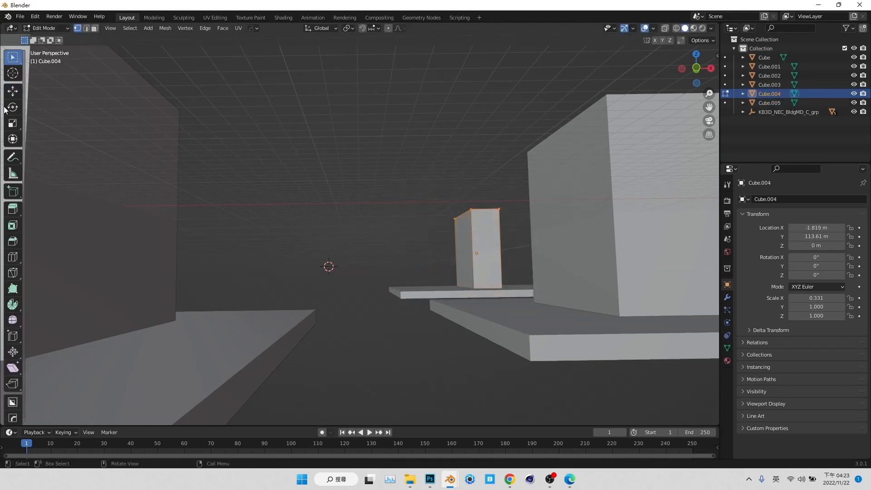
left_click_drag(478, 180, 477, 56)
key("Tab")
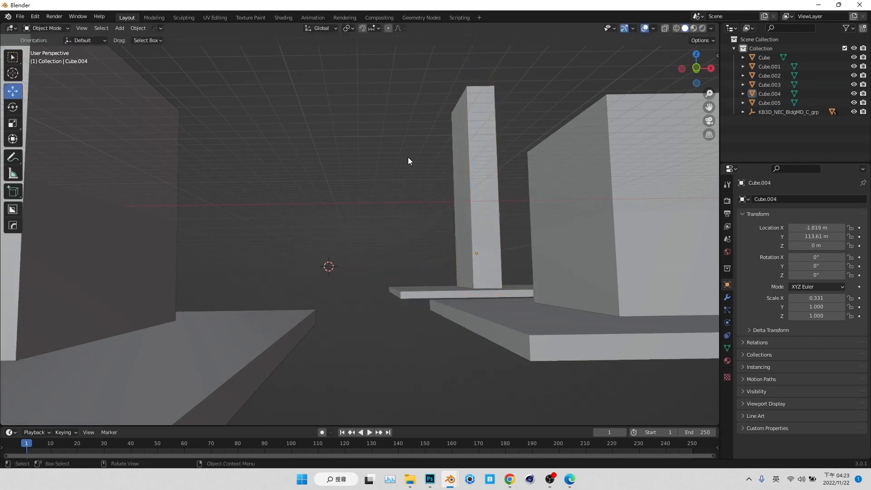
Duplicate the tall tower and its slab and place the copies along X at about -69.031 m
scroll(398, 266, "up", 4)
scroll(399, 265, "down", 4)
middle_click_drag(398, 266, 421, 259, "shift")
scroll(445, 280, "up", 4)
left_click(526, 180)
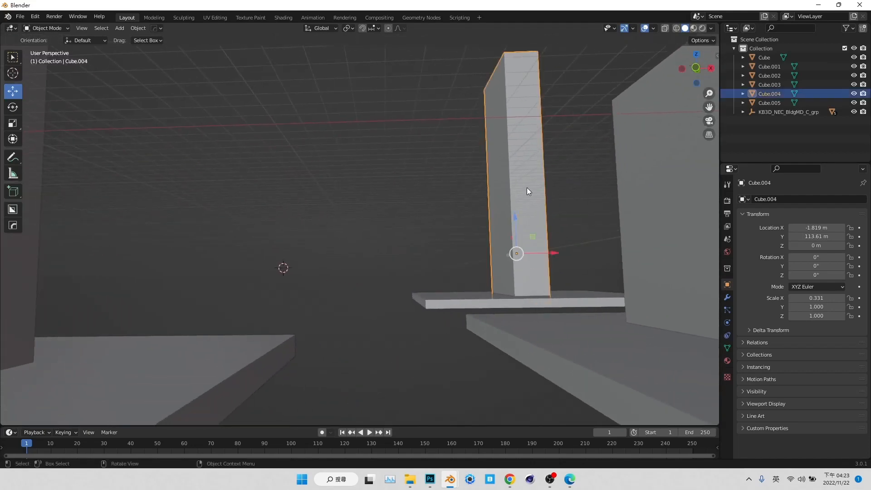
left_click(559, 296, "shift")
key("shift+d")
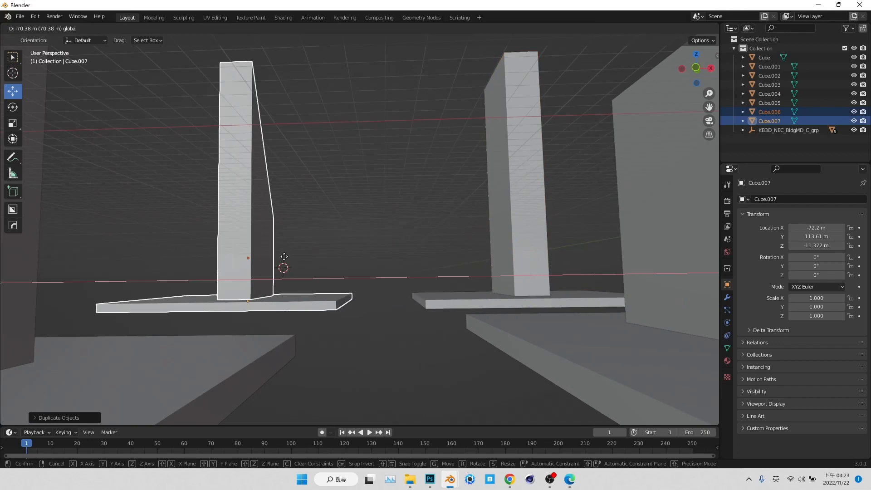
left_click(294, 263)
Thin the duplicated tower's depth by setting its Y scale to 0.260
left_click(259, 214)
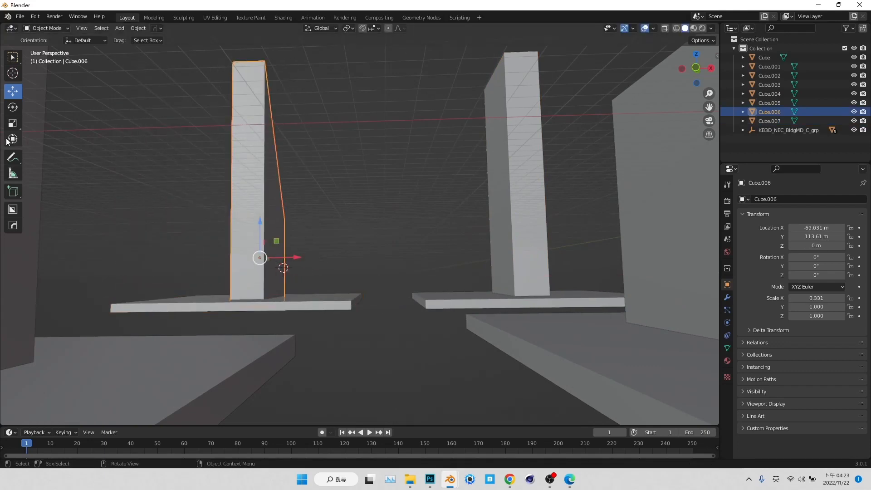
left_click(12, 123)
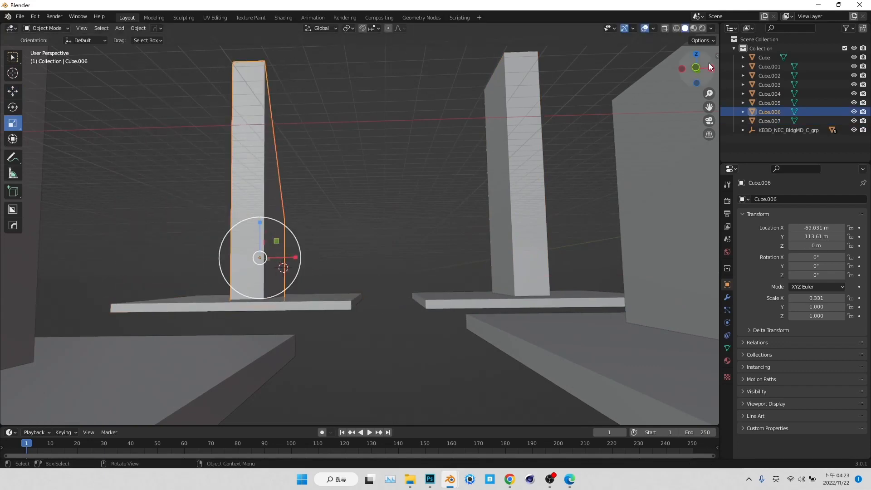
left_click(716, 50)
key("n")
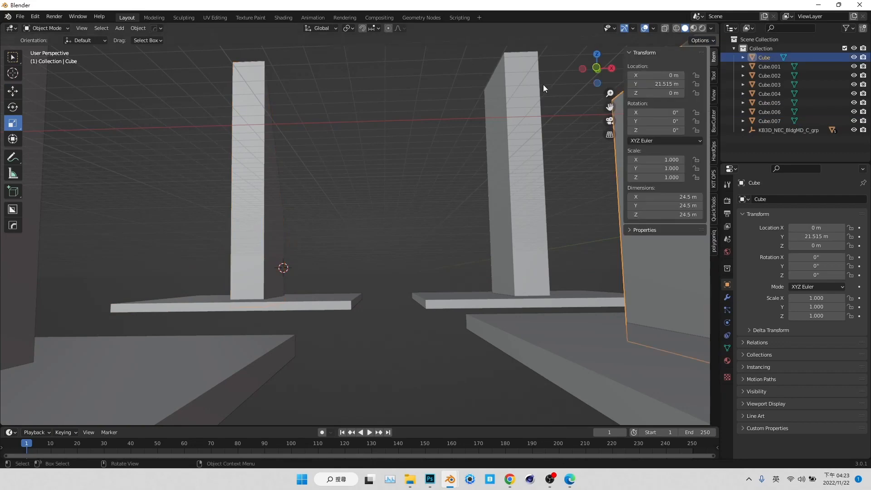
left_click(269, 87)
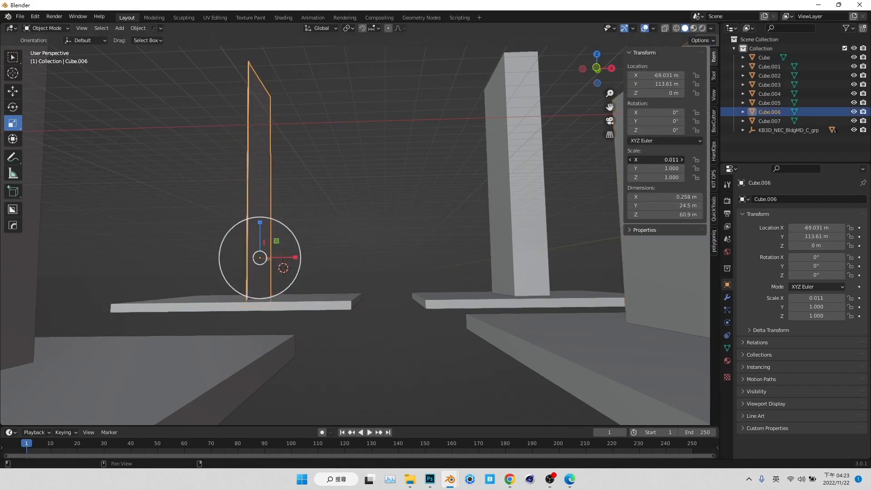
left_click_drag(667, 168, 633, 168)
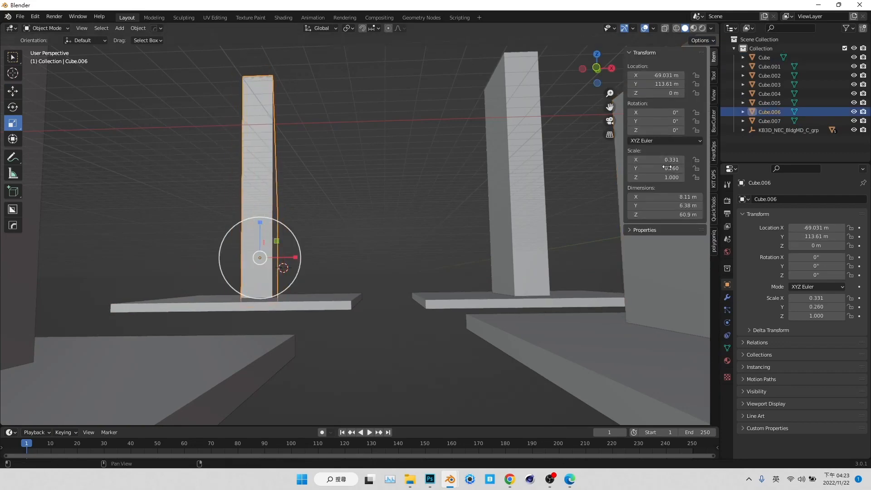
left_click(376, 197)
Stretch the thin tower to a Z scale of 1.756, raise it to Z 10.818 m and shift it along X towards its slab's inner end
left_click(256, 225)
left_click_drag(257, 225, 264, 194)
key("ctrl+z")
left_click(13, 93)
left_click_drag(277, 241, 377, 217)
Move the thin tower's slab along X to -65.782 m
left_click(354, 299)
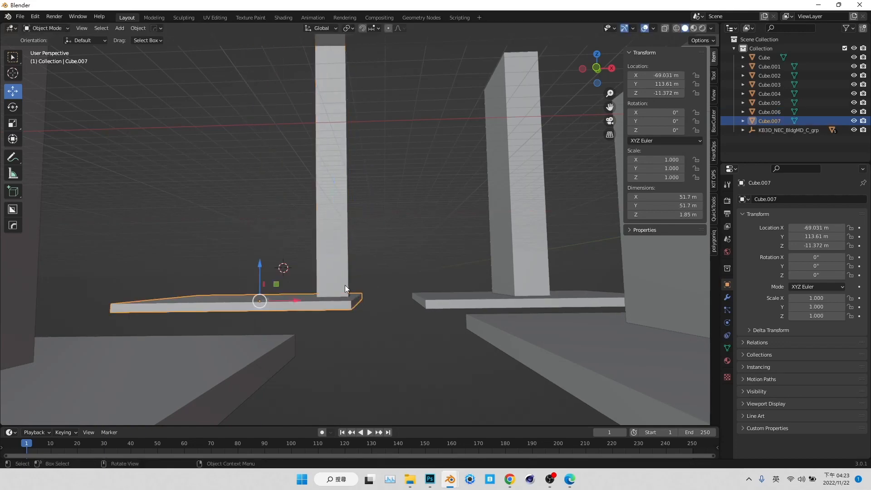
mouse_move(305, 301)
left_mouse_down()
mouse_move(365, 299)
mouse_move(298, 297)
left_mouse_up()
left_click(355, 262)
left_click(339, 259)
left_click(374, 308)
left_click(386, 267)
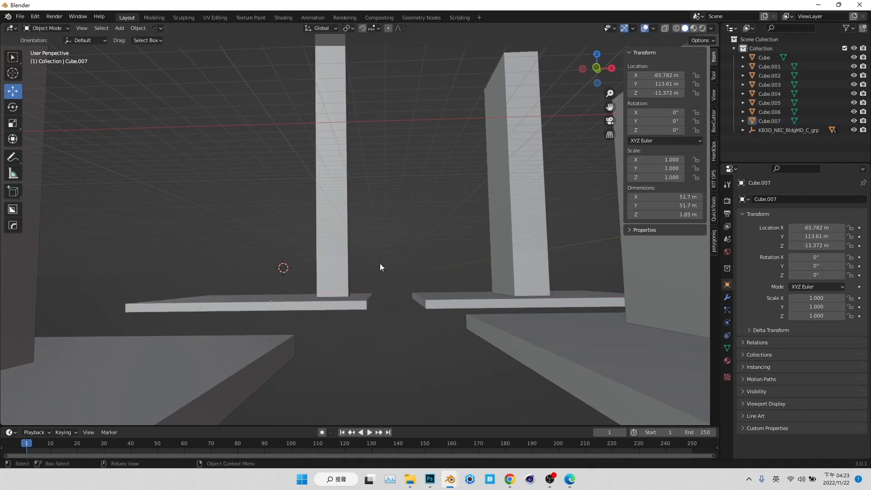
Shift the thin tower slightly further towards the wide tower and move its slab along X to -53.669 m
scroll(399, 266, "down", 3)
scroll(399, 265, "up", 3)
left_click(348, 255)
left_click_drag(378, 219, 393, 220)
left_click(353, 297)
left_click_drag(297, 303, 349, 298)
left_click(434, 245)
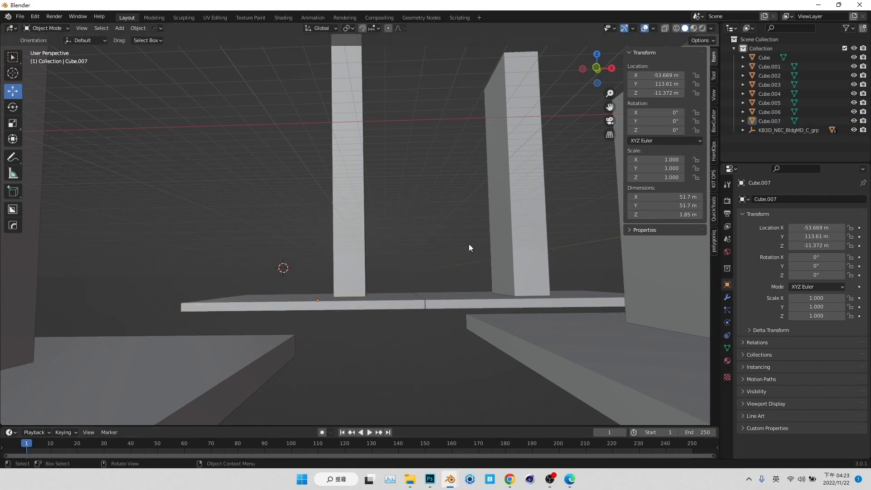
left_click(632, 55)
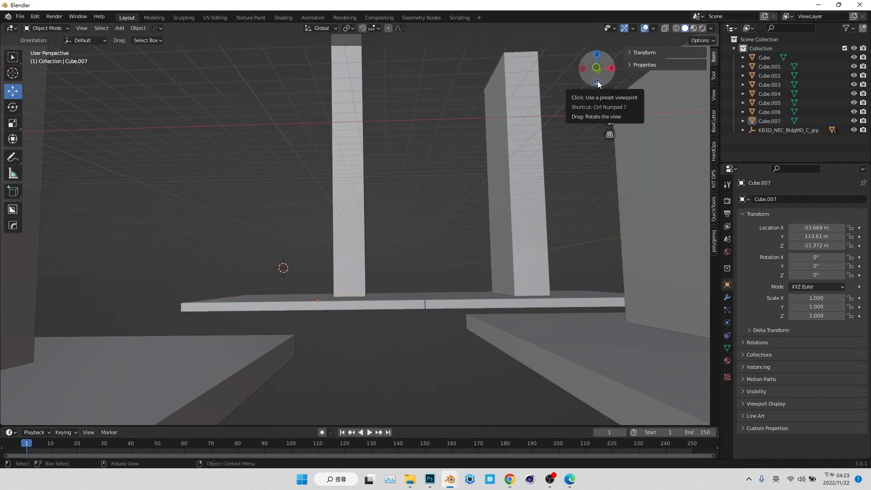
left_click(500, 101)
key("Tab")
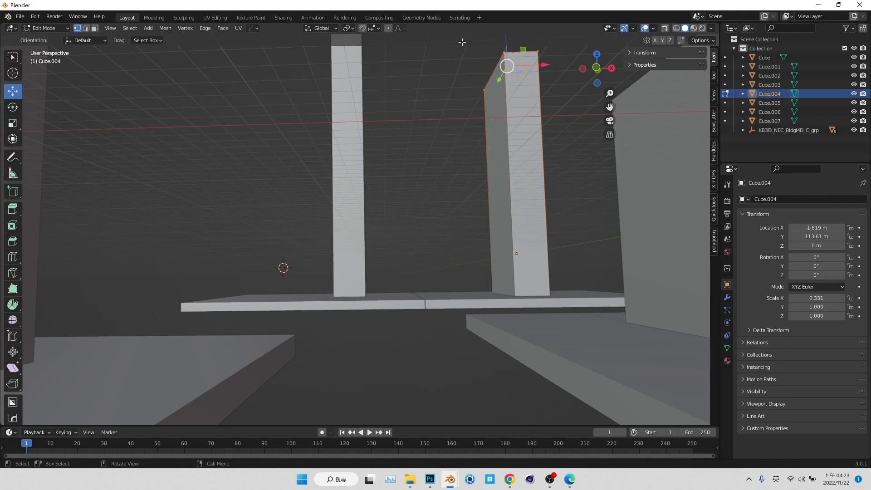
left_click(665, 28)
left_click_drag(505, 46, 521, 146)
right_click(521, 145)
left_click_drag(443, 34, 662, 250)
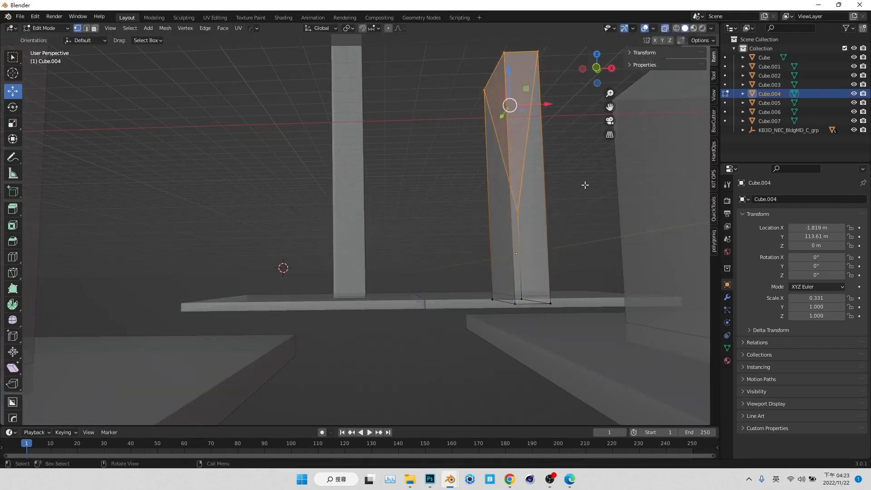
key("Tab")
left_click(479, 134)
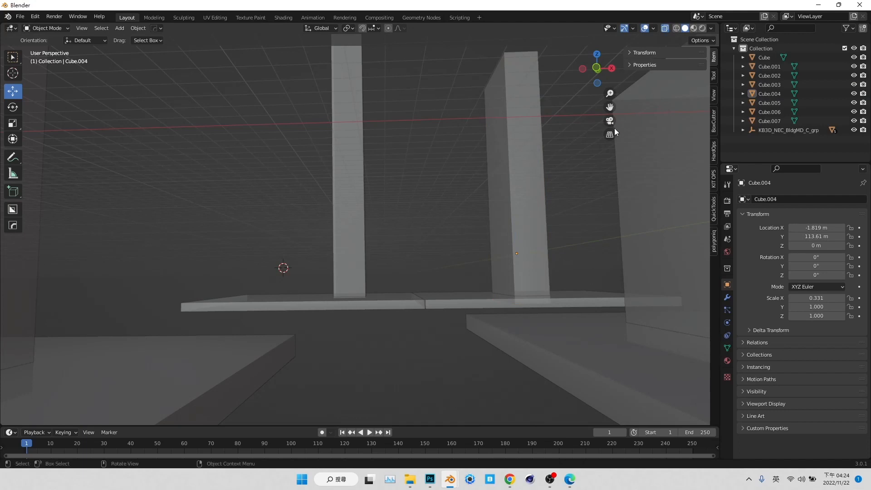
left_click(665, 28)
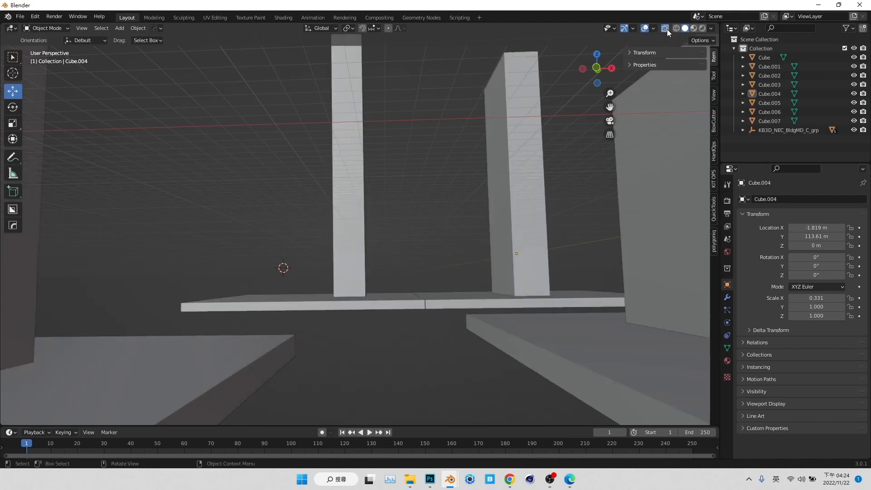
Duplicate the thin tower's slab in place, leaving the copy at its original position and size
left_click(363, 189)
left_click(404, 300)
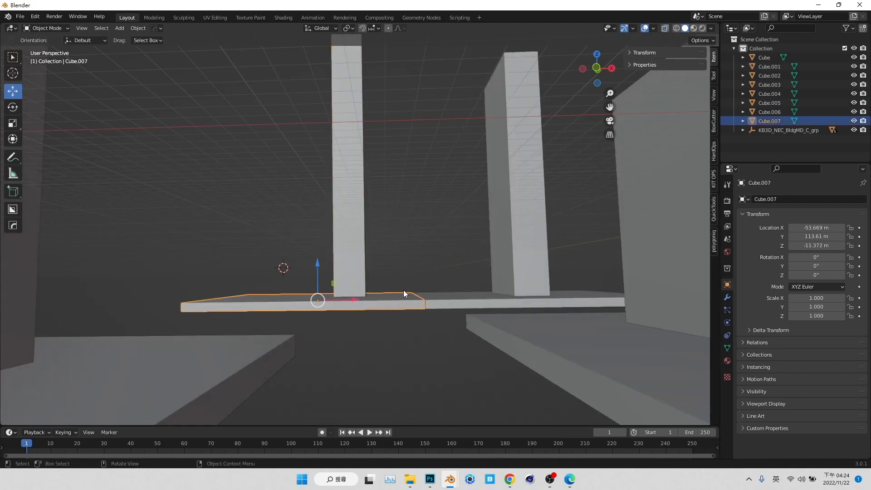
key("shift+d")
key("Escape")
key("s")
key("Escape")
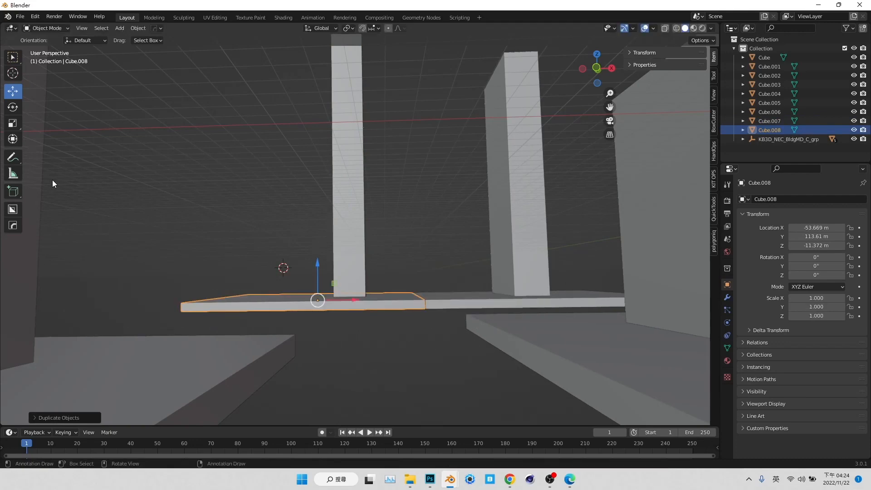
Enlarge the slab copy to about 524 m in X and 402 m in Y, and apply its scale
left_click(13, 122)
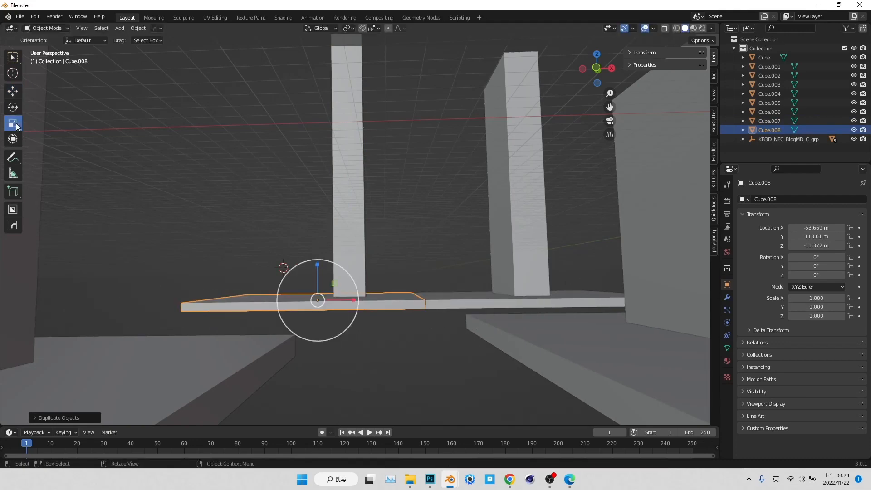
left_click(641, 53)
left_click_drag(634, 178, 853, 169)
key("ctrl+z")
left_click_drag(653, 160, 844, 161)
key("ctrl+a")
left_click(353, 202)
Lower the enlarged slab to Z -12.56 m so it serves as the water surface below the quays
key("shift+space")
key("g")
left_click_drag(317, 267, 317, 272)
left_click(421, 267)
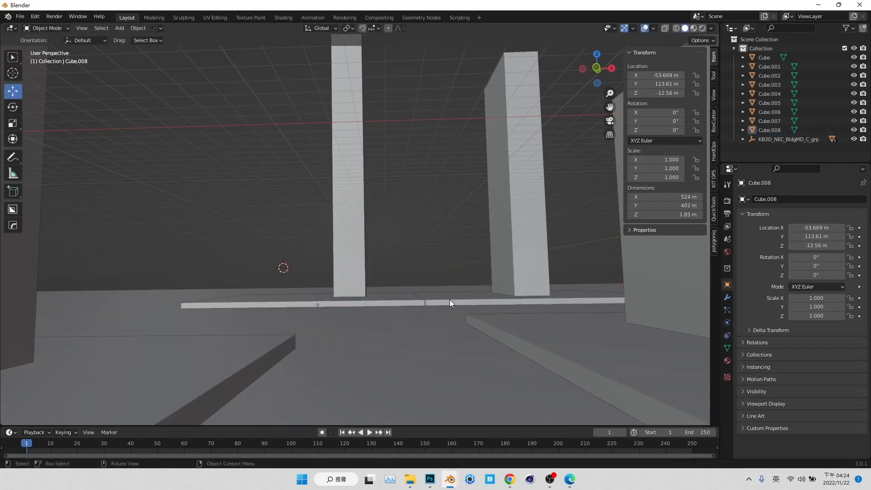
Spread the rear towers apart along X, moving the wide one to 12.987 m and the thin one to -96.248 m
left_click(481, 178)
left_click_drag(556, 251, 611, 248)
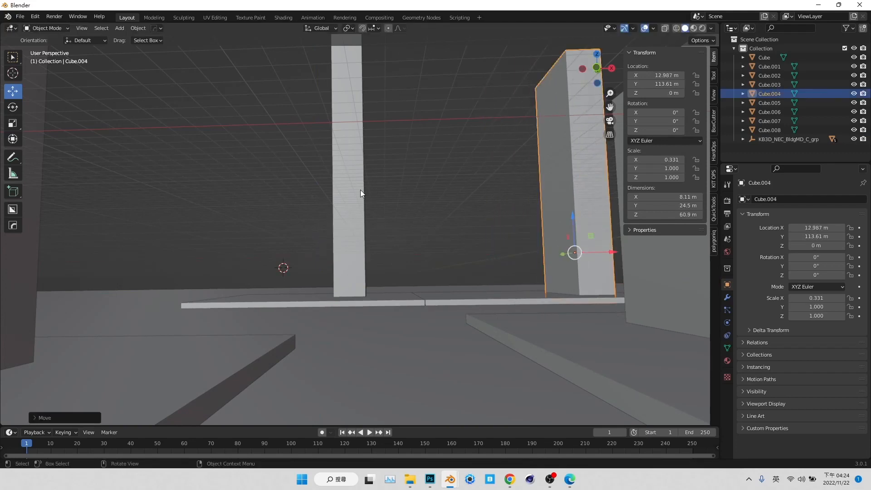
left_click(359, 193)
left_click_drag(385, 214, 195, 224)
left_click_drag(223, 303, 224, 303)
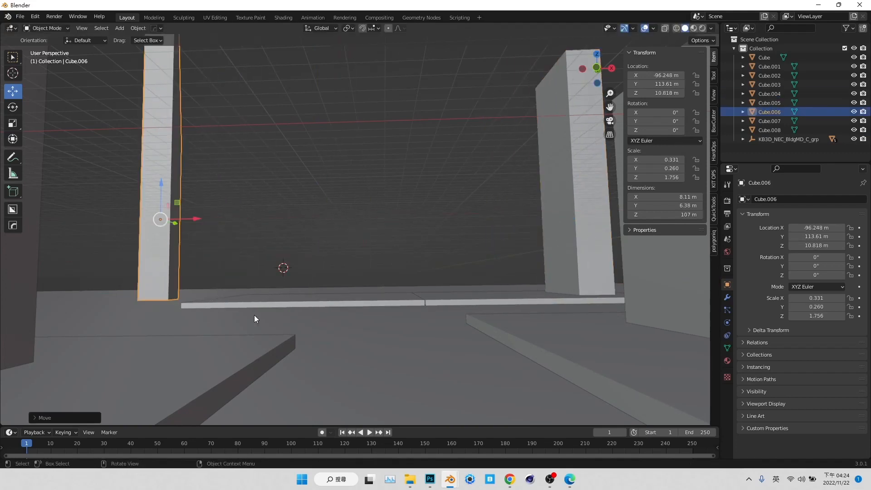
Move the thin tower's slab along X to -97.502 m, back under the tower
left_click(292, 306)
left_click_drag(348, 301, 184, 301)
left_click(475, 327)
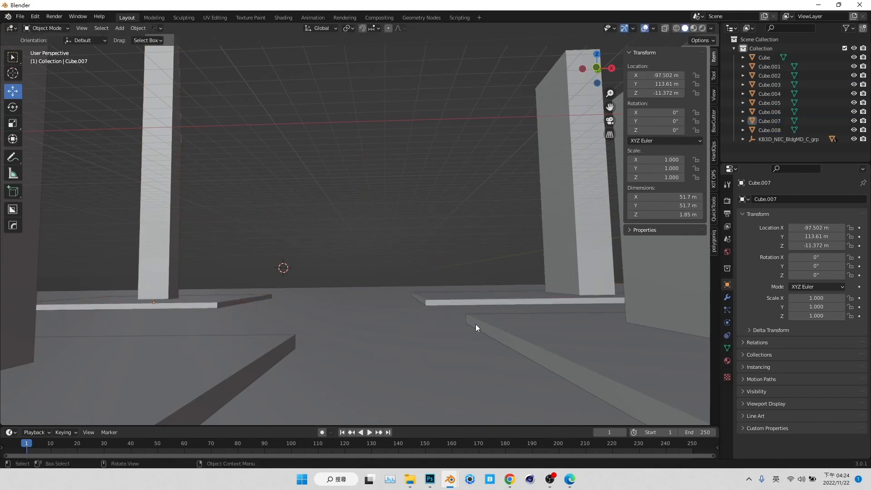
Switch to Photoshop and brush two horizontal and two vertical black lines over the painting on a new layer as a thirds grid
left_click(430, 479)
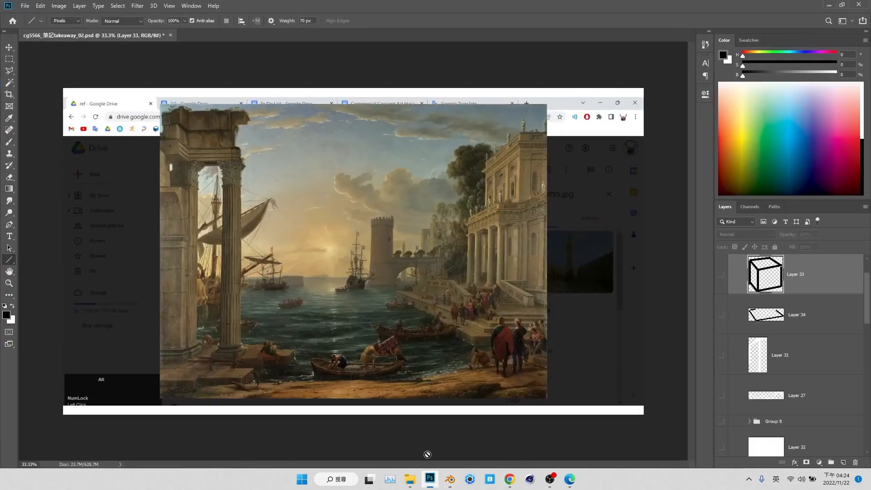
scroll(836, 358, "up", 2)
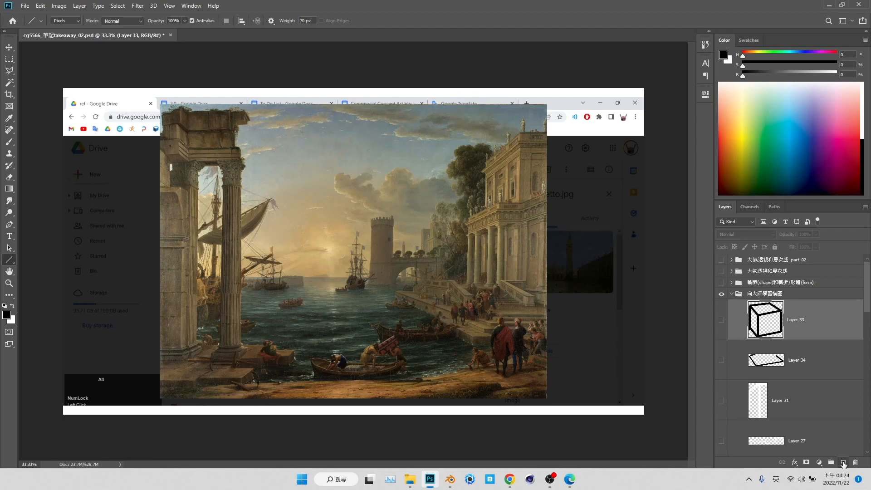
left_click(843, 462)
key("b")
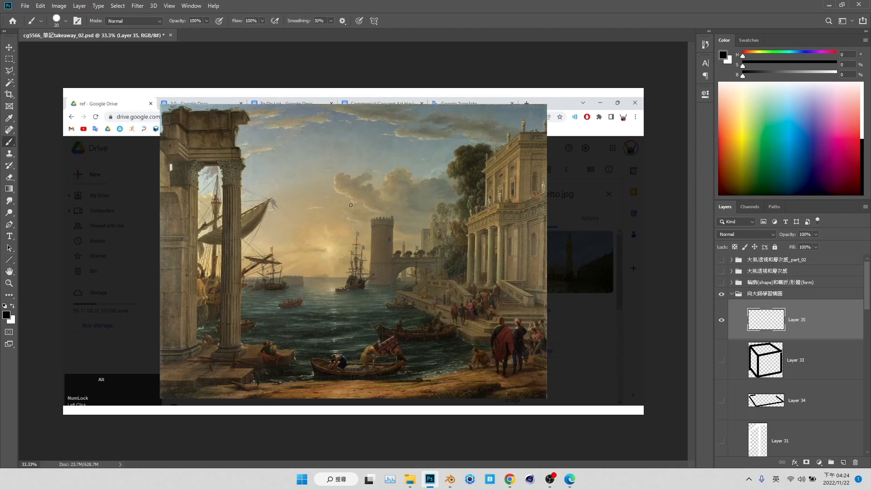
left_click_drag(154, 226, 529, 226, "shift")
left_click_drag(142, 311, 573, 312, "shift")
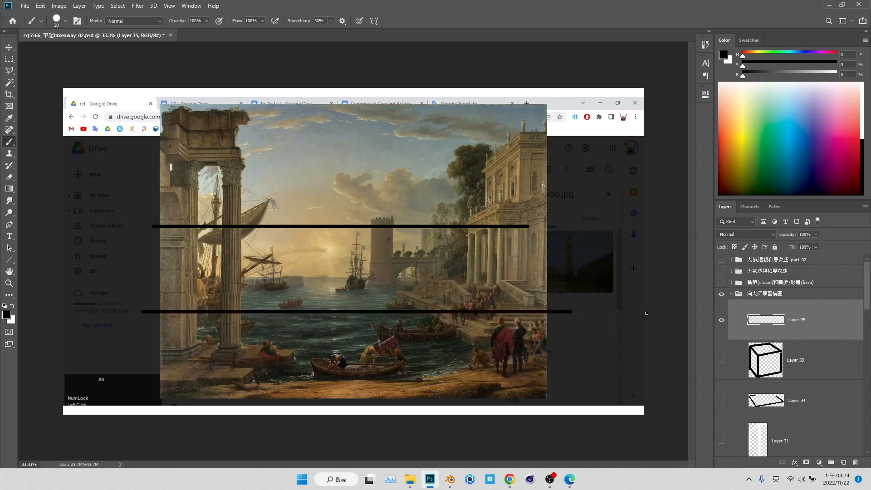
left_click_drag(271, 102, 271, 376, "shift")
left_click_drag(408, 101, 408, 401, "shift")
Reposition the grid over the painting, moving its lines up within a selection loaded from the painting layer's outline
key("v")
mouse_move(496, 301)
left_mouse_down()
mouse_move(474, 279)
mouse_move(514, 297)
left_mouse_up()
scroll(765, 408, "down", 8)
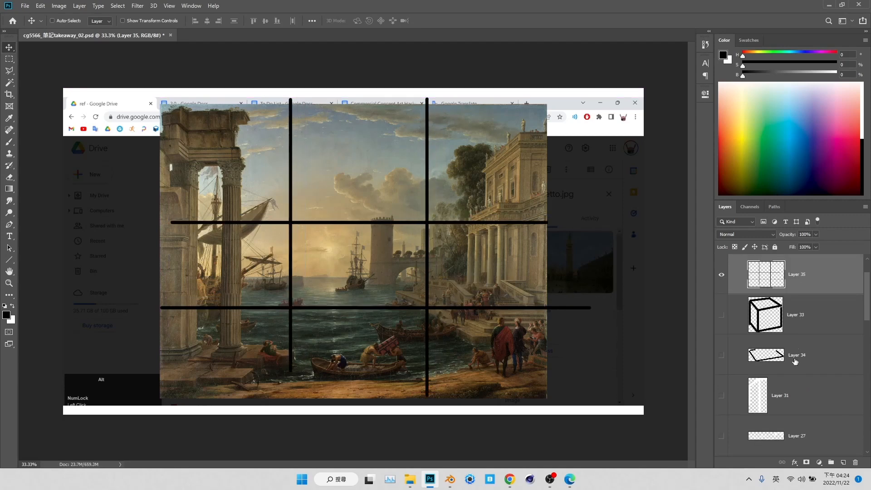
left_click(765, 427, "ctrl")
key("c")
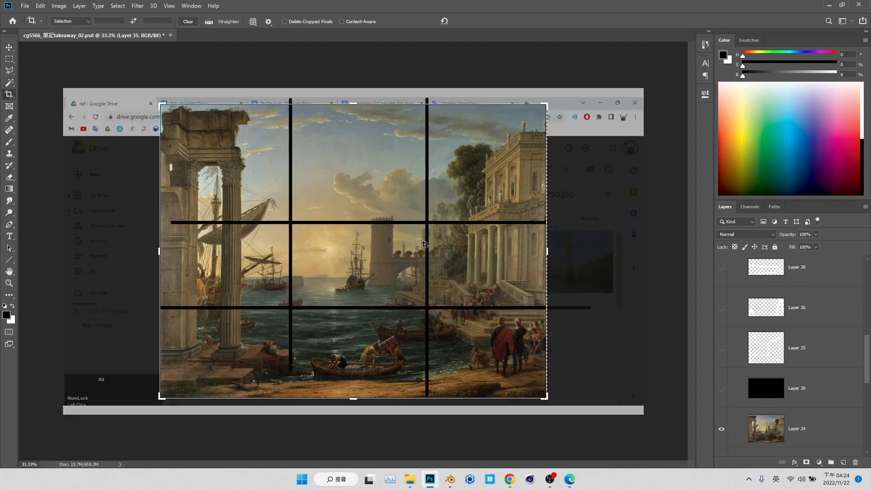
key("Escape")
key("v")
left_click_drag(427, 245, 435, 227)
key("ctrl+d")
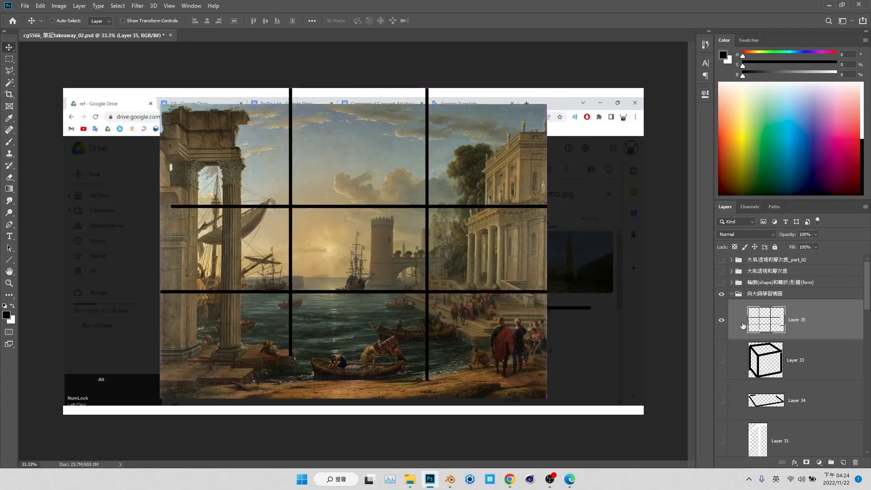
Compare the drawn grid with the Crop tool's thirds overlay on the painting's outline, and cancel the crop
scroll(769, 410, "down", 5)
scroll(770, 410, "down", 6)
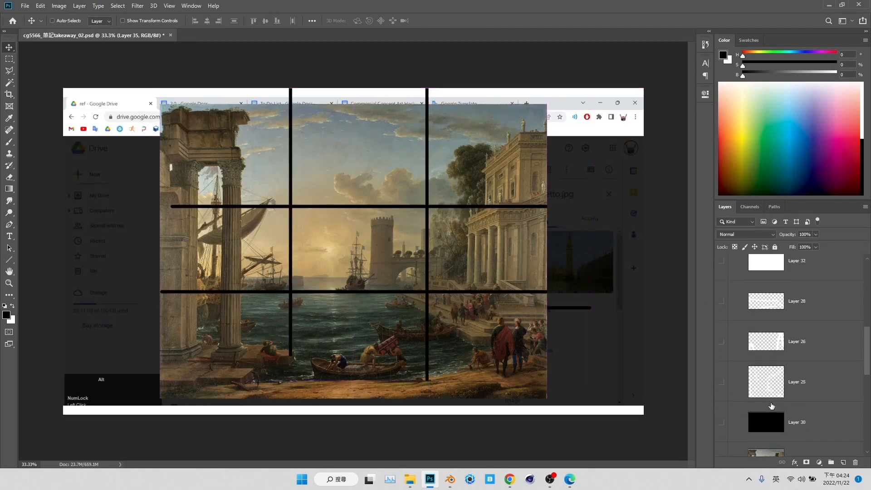
left_click(772, 407, "ctrl")
key("c")
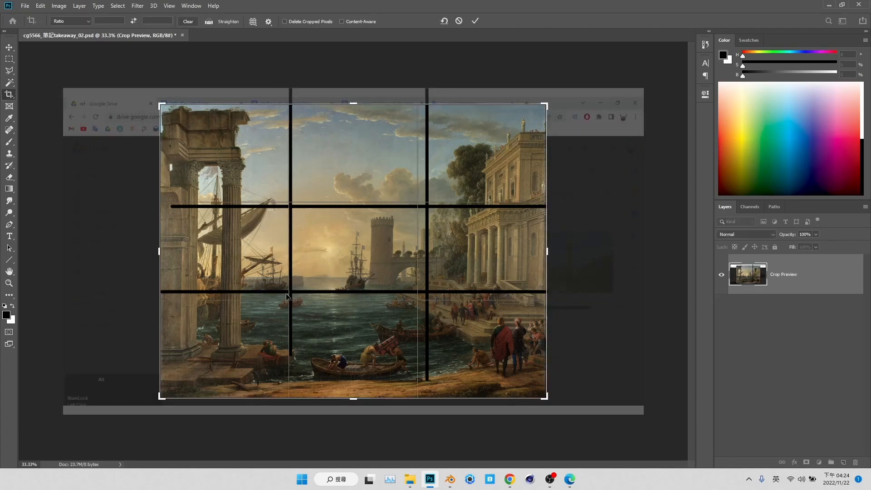
key("Escape")
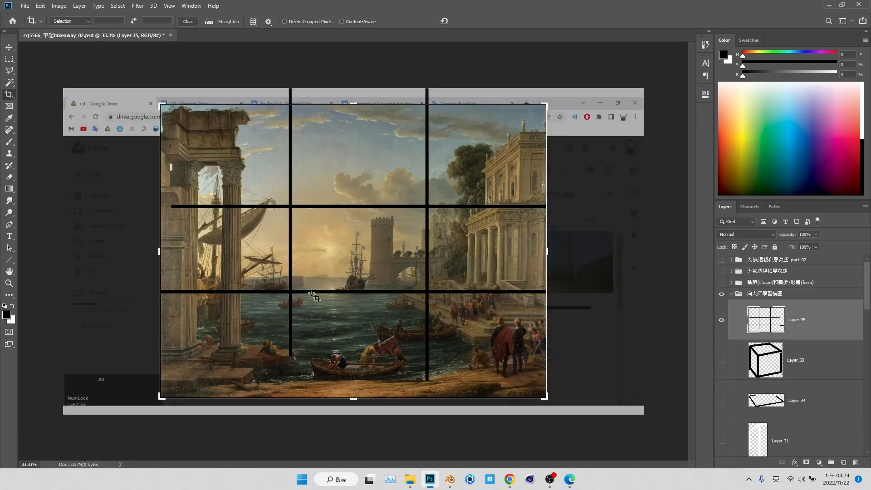
Mark and circle the four grid intersections with the black brush on a new layer
key("b")
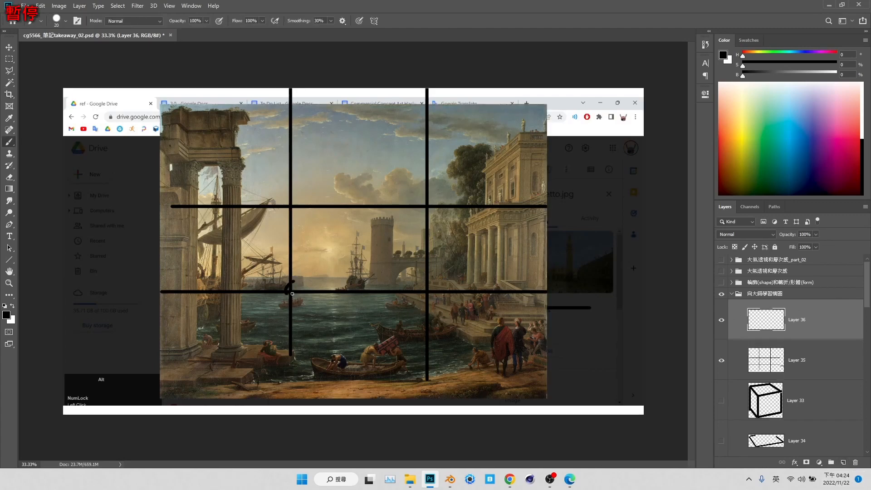
key("c")
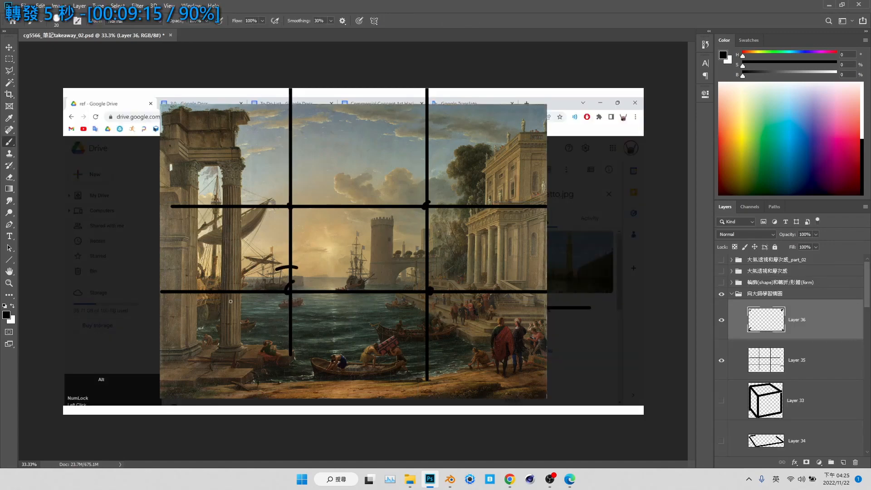
mouse_move(230, 301)
left_mouse_down()
mouse_move(301, 310)
mouse_move(307, 289)
left_mouse_up()
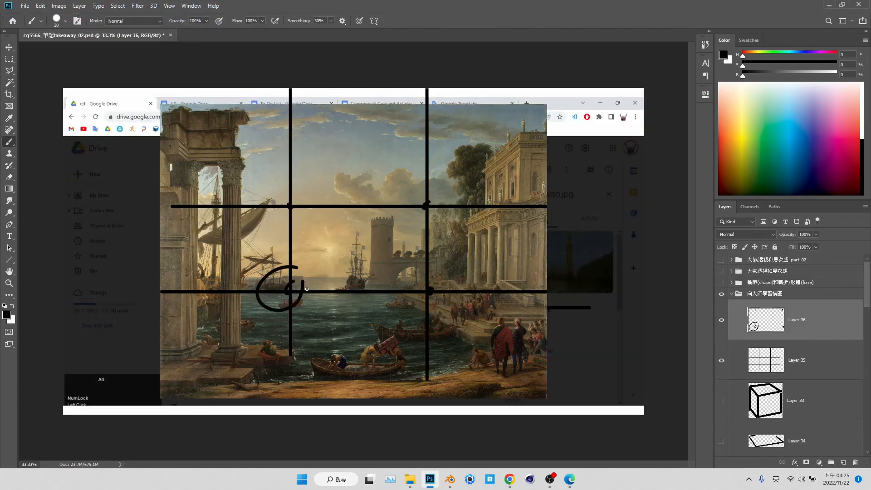
mouse_move(411, 271)
left_mouse_down()
mouse_move(413, 302)
mouse_move(429, 291)
left_mouse_up()
mouse_move(422, 185)
left_mouse_down()
mouse_move(415, 211)
mouse_move(427, 205)
left_mouse_up()
mouse_move(284, 181)
left_mouse_down()
mouse_move(262, 190)
mouse_move(290, 204)
mouse_move(300, 194)
mouse_move(306, 214)
mouse_move(305, 198)
left_mouse_up()
key("ctrl+z")
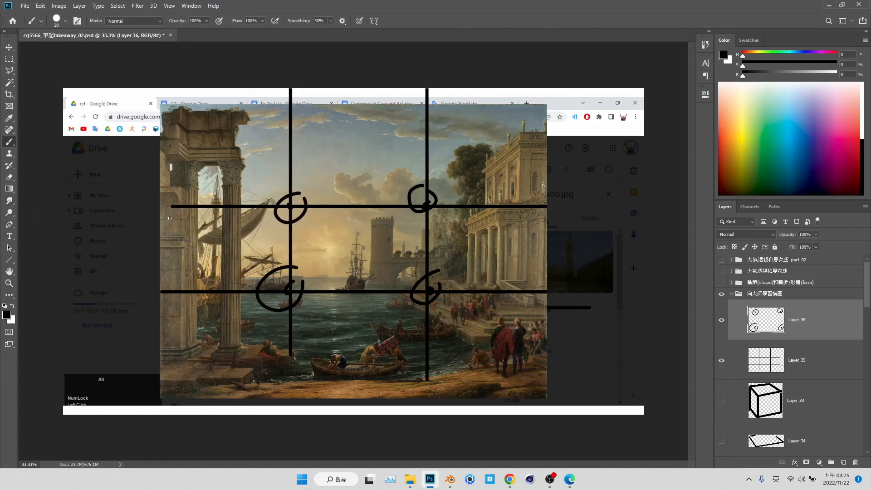
Draw four black arrows radiating from the upper-right grid intersection with the Line tool, reducing the line weight to 26 px
key("i")
key("u")
left_click(271, 21)
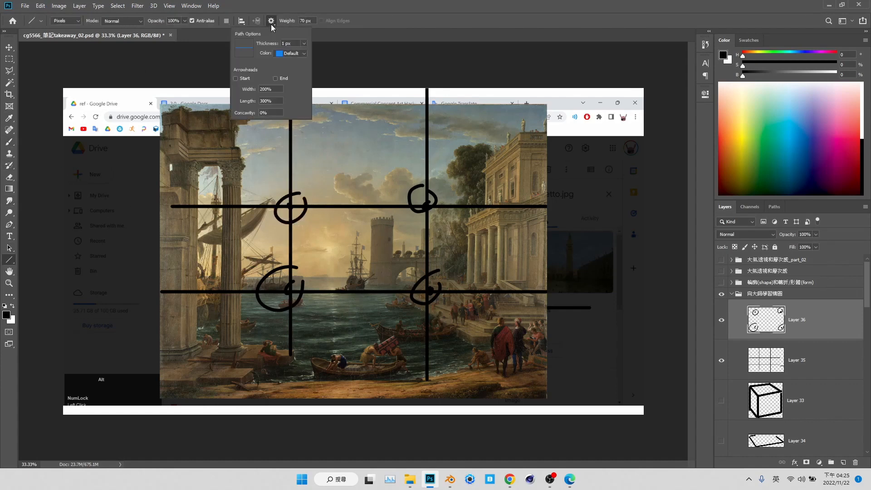
left_click_drag(430, 194, 469, 180)
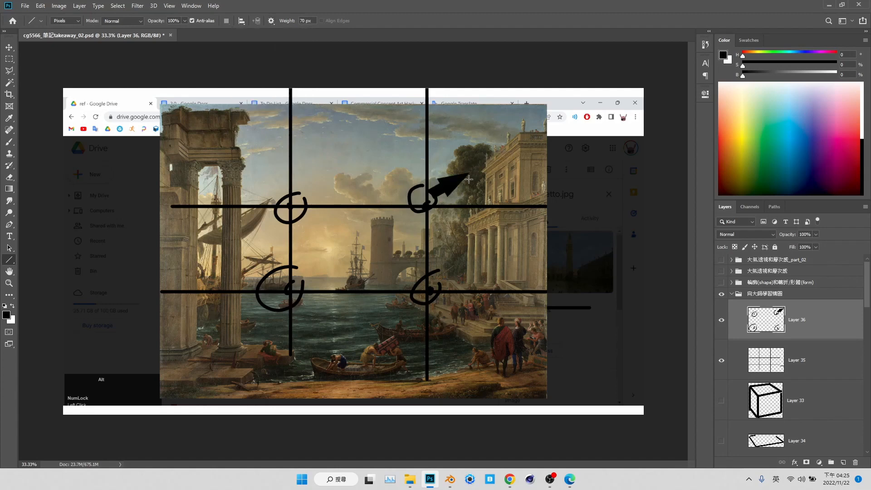
key("ctrl+z")
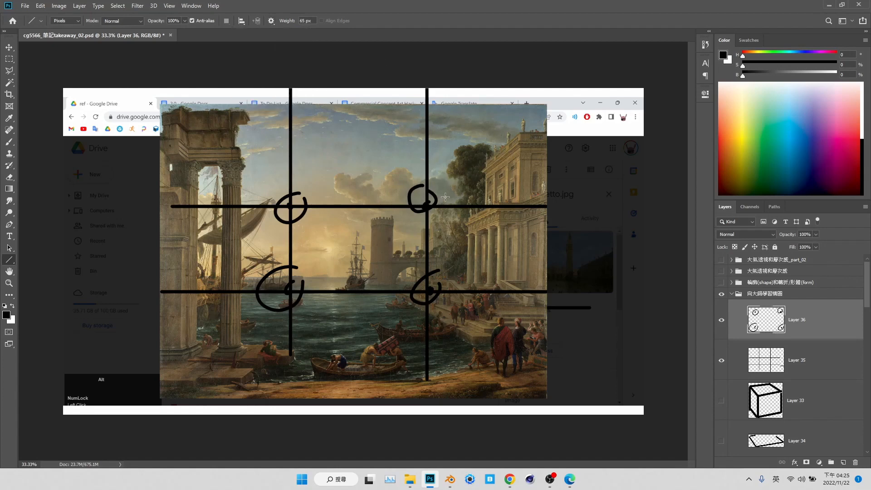
key("bracketleft")
key("bracketleft")
key("bracketleft")
key("bracketleft")
key("bracketleft")
key("bracketleft")
key("bracketleft")
key("bracketleft")
key("bracketleft")
key("bracketleft")
key("bracketleft")
left_click_drag(436, 200, 451, 189)
key("ctrl+z")
key("bracketright")
key("bracketright")
key("bracketright")
key("bracketright")
key("bracketright")
mouse_move(427, 204)
left_mouse_down()
mouse_move(463, 173)
mouse_move(413, 181)
mouse_move(399, 222)
mouse_move(447, 223)
left_mouse_up()
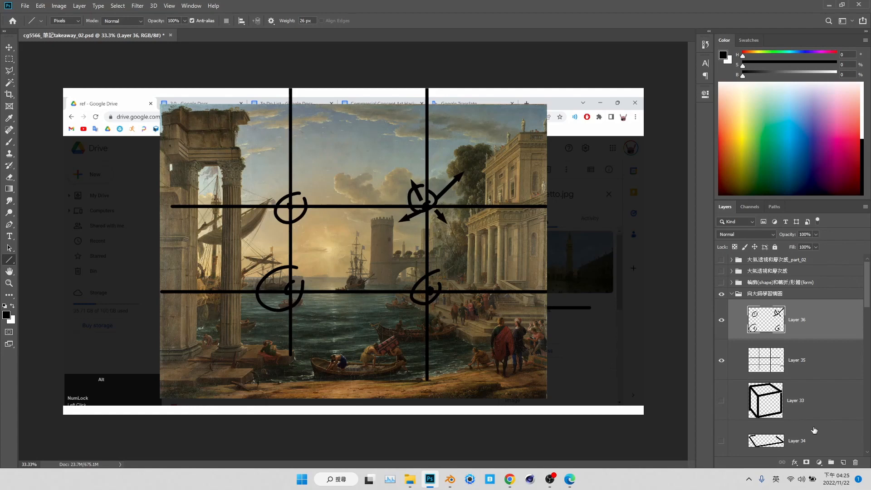
Brush a large black ellipse around the four circled grid intersections on a new layer
left_click(842, 462)
key("b")
mouse_move(355, 171)
left_mouse_down()
mouse_move(224, 223)
mouse_move(318, 341)
mouse_move(469, 222)
left_mouse_up()
left_click_drag(418, 164, 342, 163)
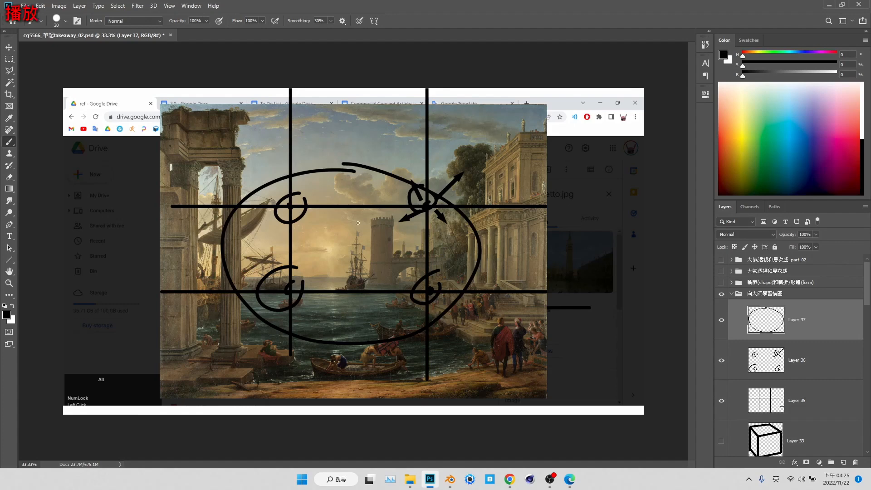
Try four Line tool arrows from the painting's centre out toward the circled intersections, and undo them while keeping the ellipse
key("u")
left_click_drag(344, 262, 258, 204)
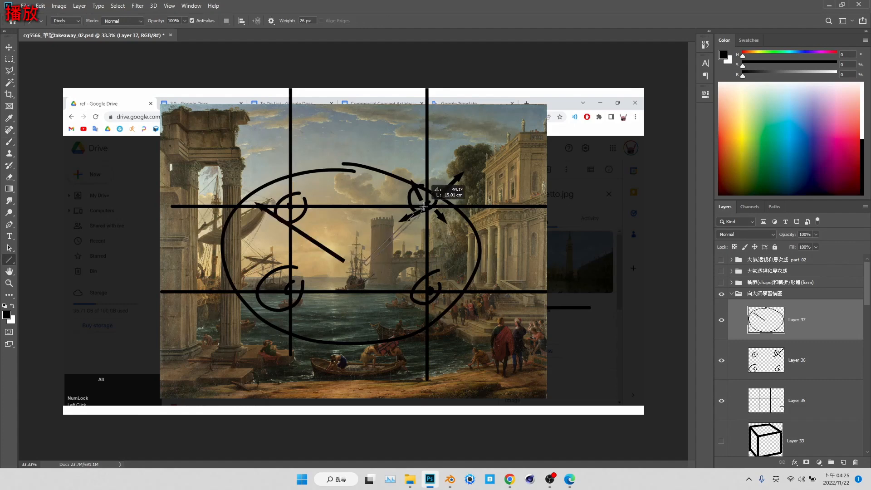
left_click_drag(366, 263, 422, 208)
left_click_drag(337, 276, 283, 305)
left_click_drag(371, 280, 424, 307)
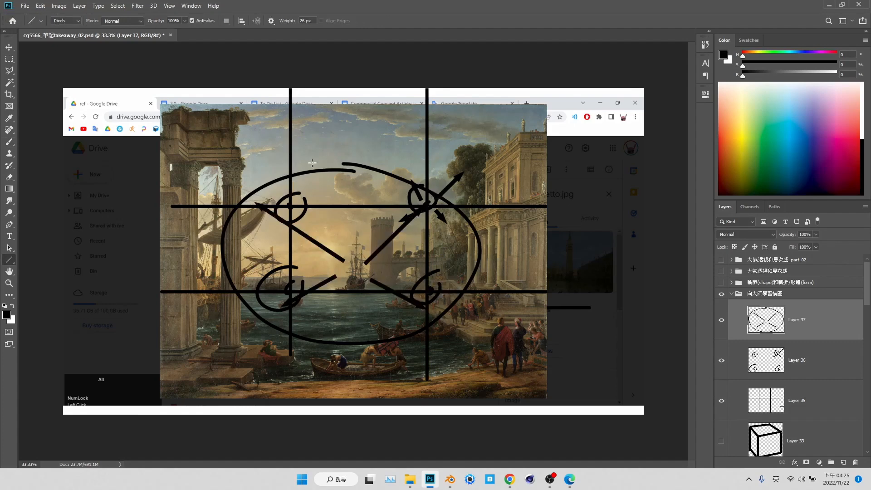
key("ctrl+z")
key("ctrl+z")
key("ctrl+z")
key("ctrl+z")
key("ctrl+z")
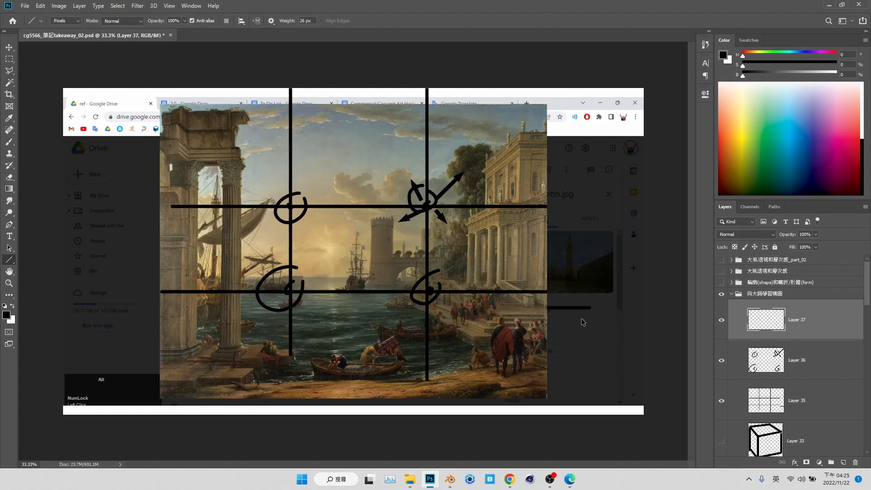
key("ctrl+shift+z")
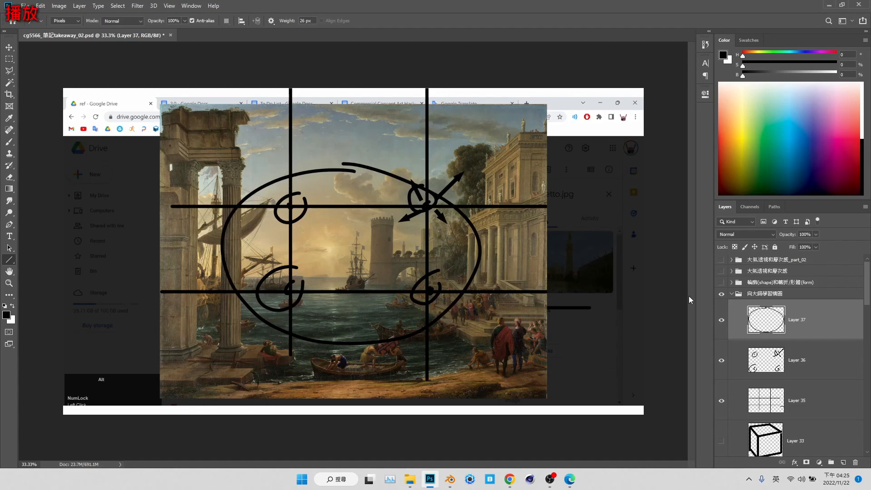
Group the ellipse, intersection marks and thirds grid layers, and toggle the group's visibility off and on
scroll(805, 399, "down", 1)
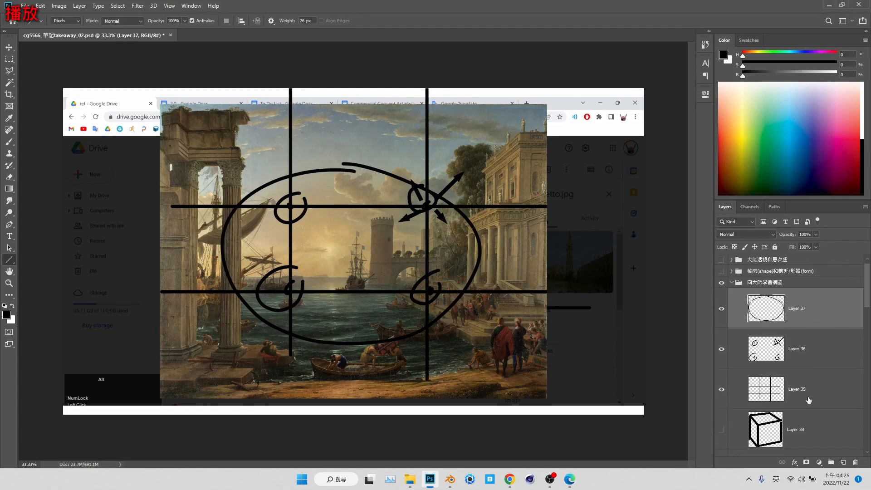
left_click(805, 394, "shift")
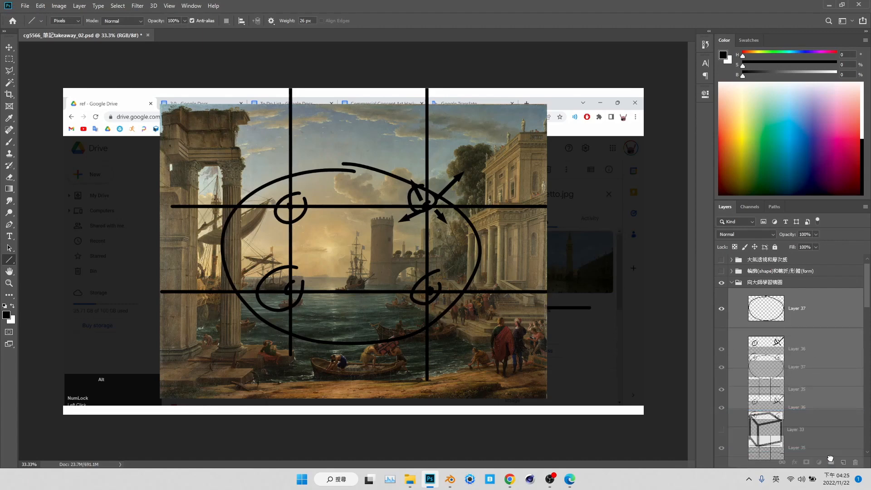
key("ctrl+g")
left_click(721, 293)
left_click(721, 294)
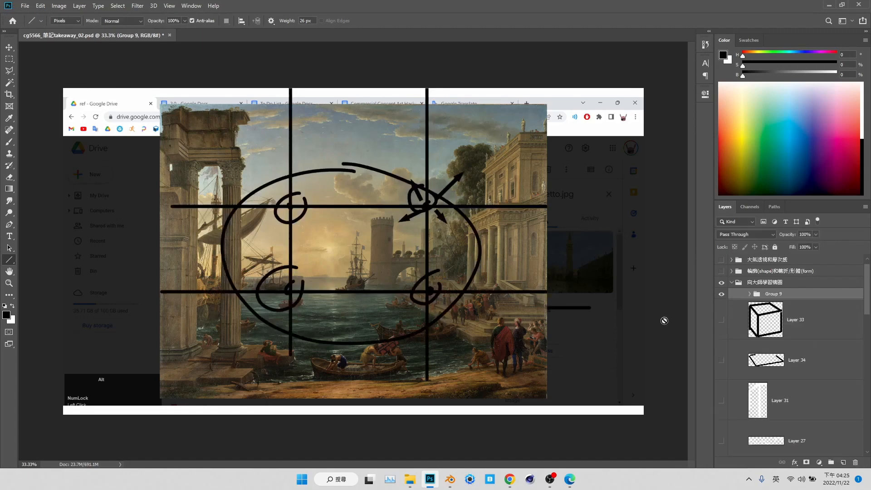
left_click(9, 284)
left_click_drag(333, 264, 455, 263)
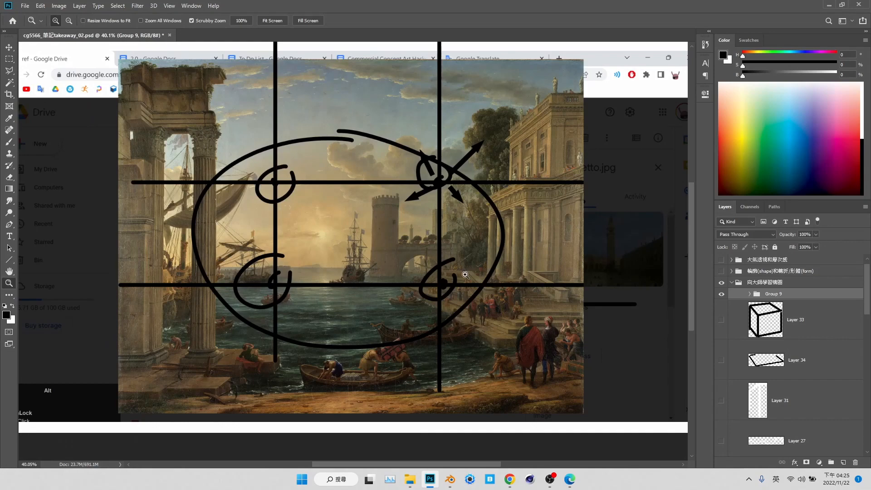
left_click_drag(446, 318, 450, 313)
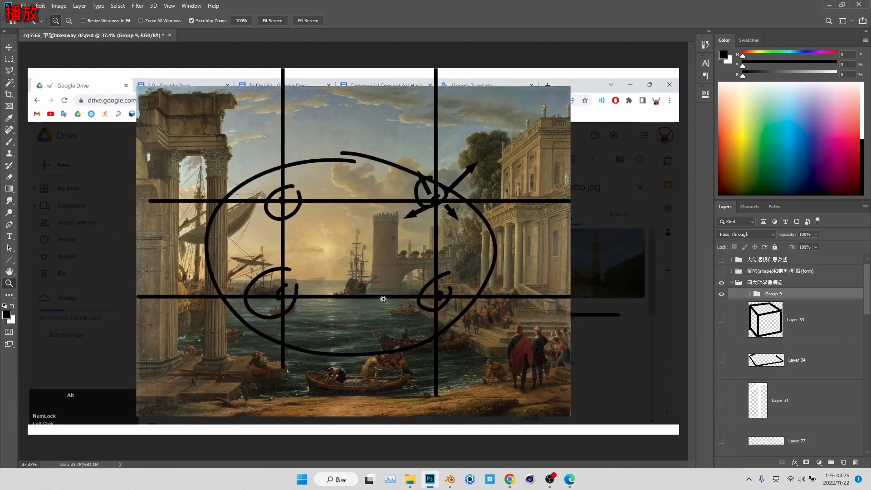
left_click_drag(384, 300, 379, 308)
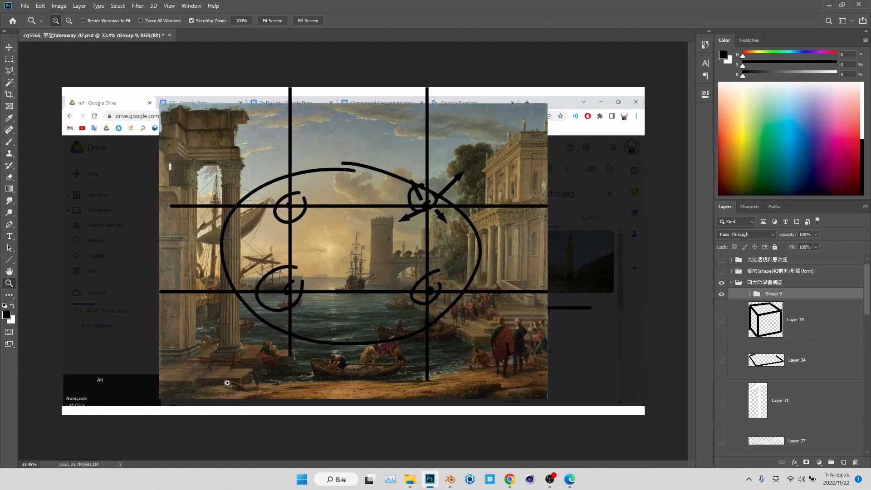
mouse_move(431, 262)
left_mouse_down()
mouse_move(447, 268)
mouse_move(430, 273)
left_mouse_up()
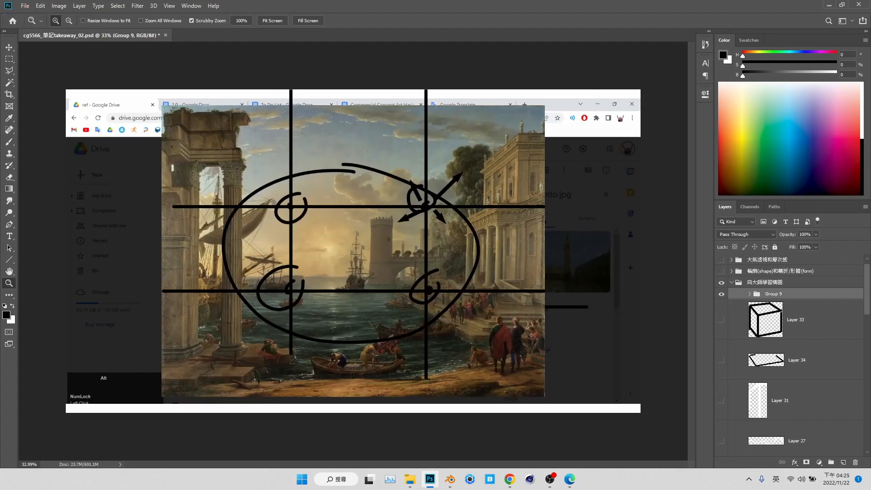